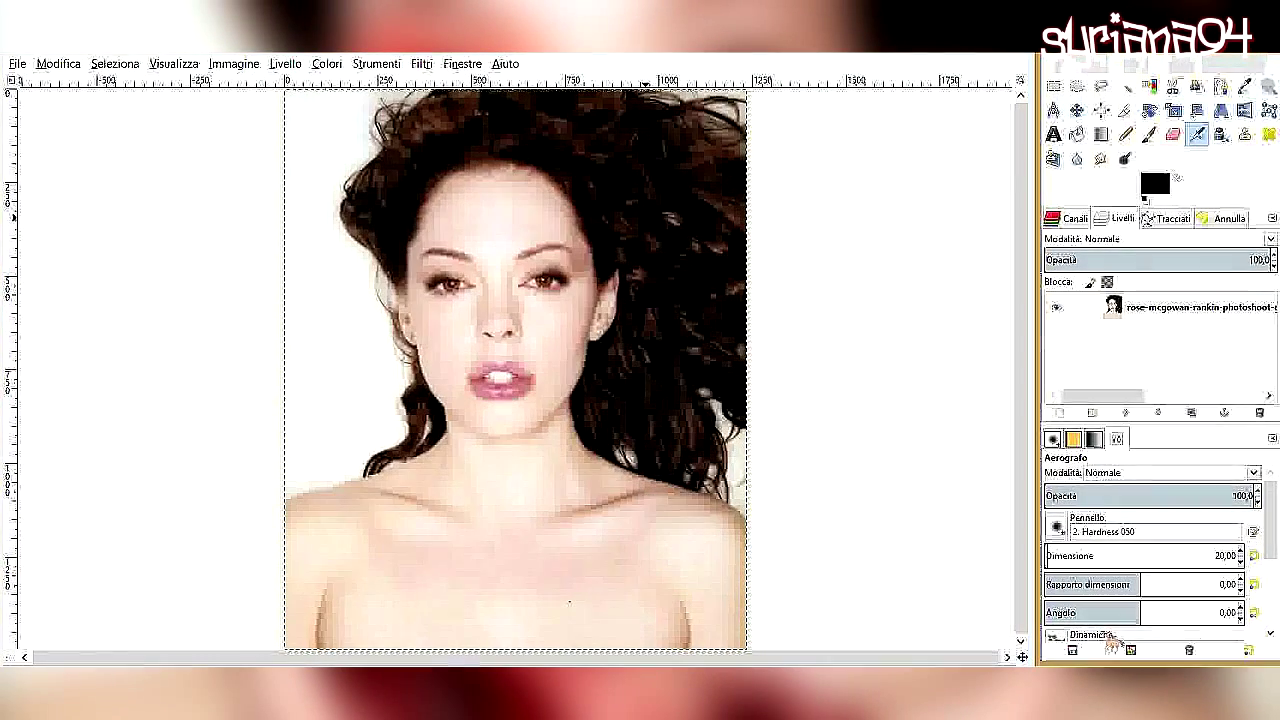
- Lower the portrait's brightness and raise its contrast with Brightness-Contrast
left_click(356, 138)
mouse_move(1157, 251)
left_mouse_down()
mouse_move(1138, 249)
mouse_move(1140, 227)
left_mouse_up()
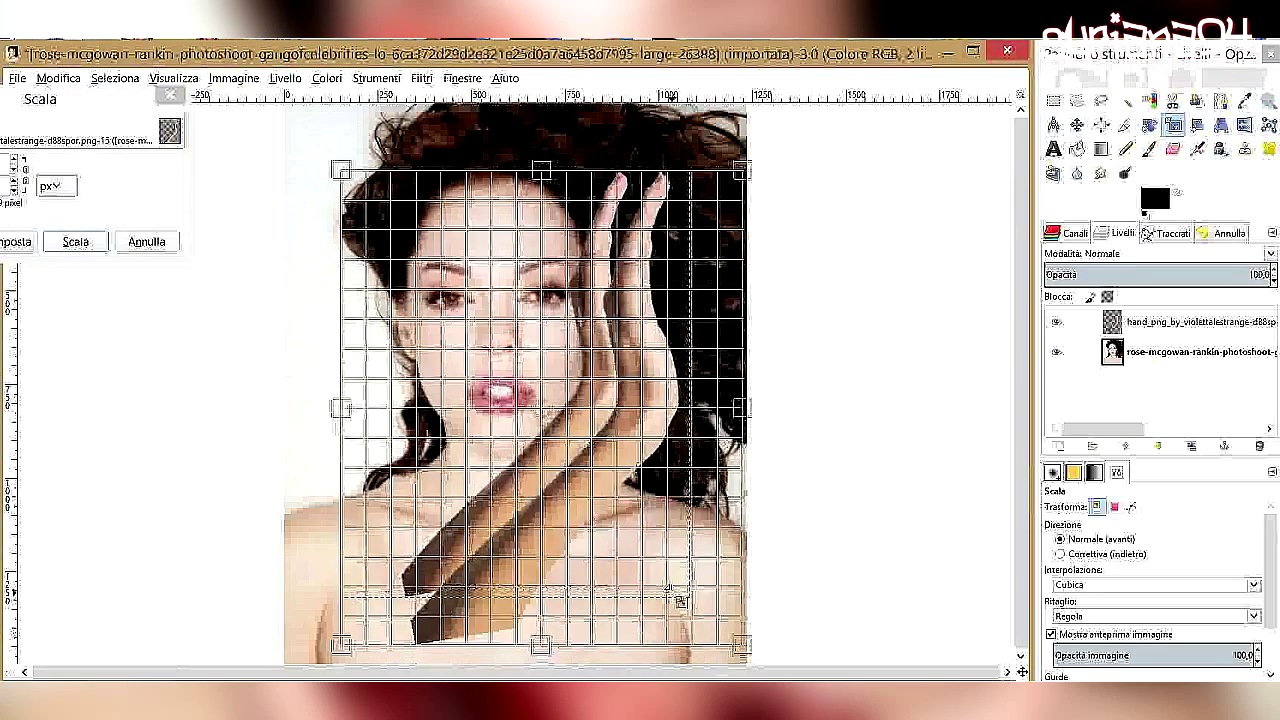
left_click(1141, 242)
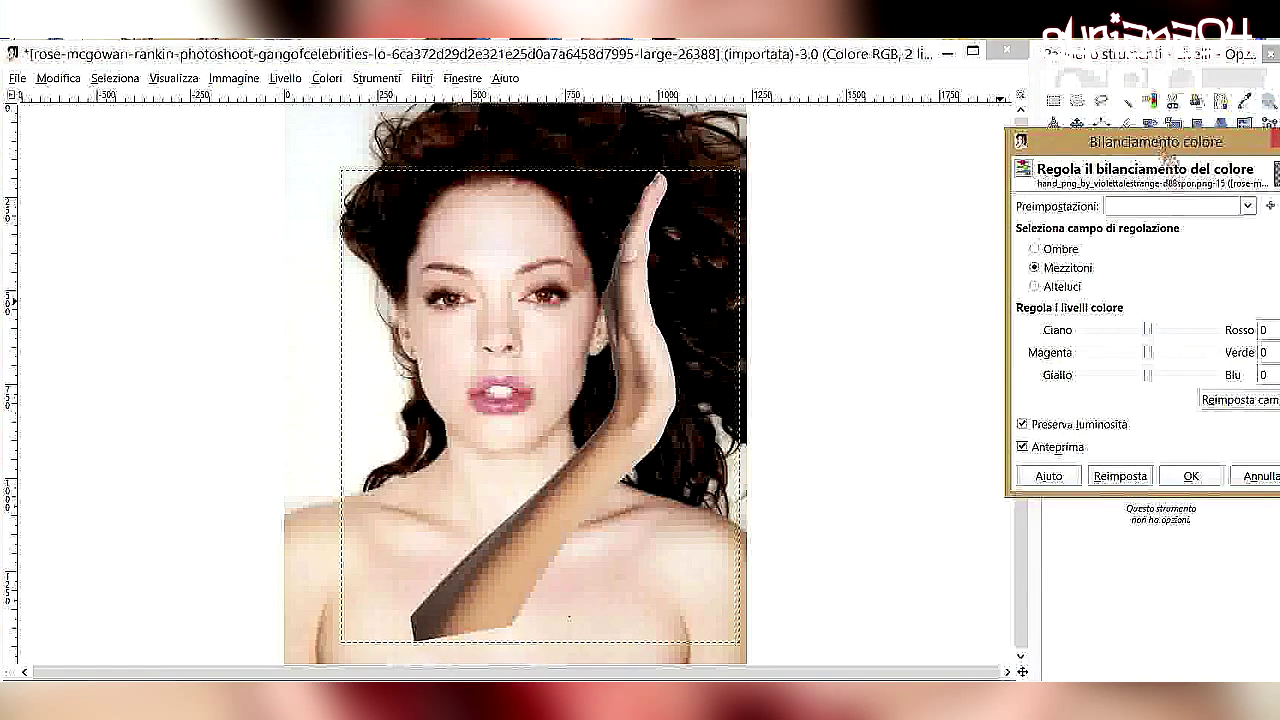
- Shift the hand's midtones toward red, rotate it upward, and place it left of her chin
left_click(931, 386)
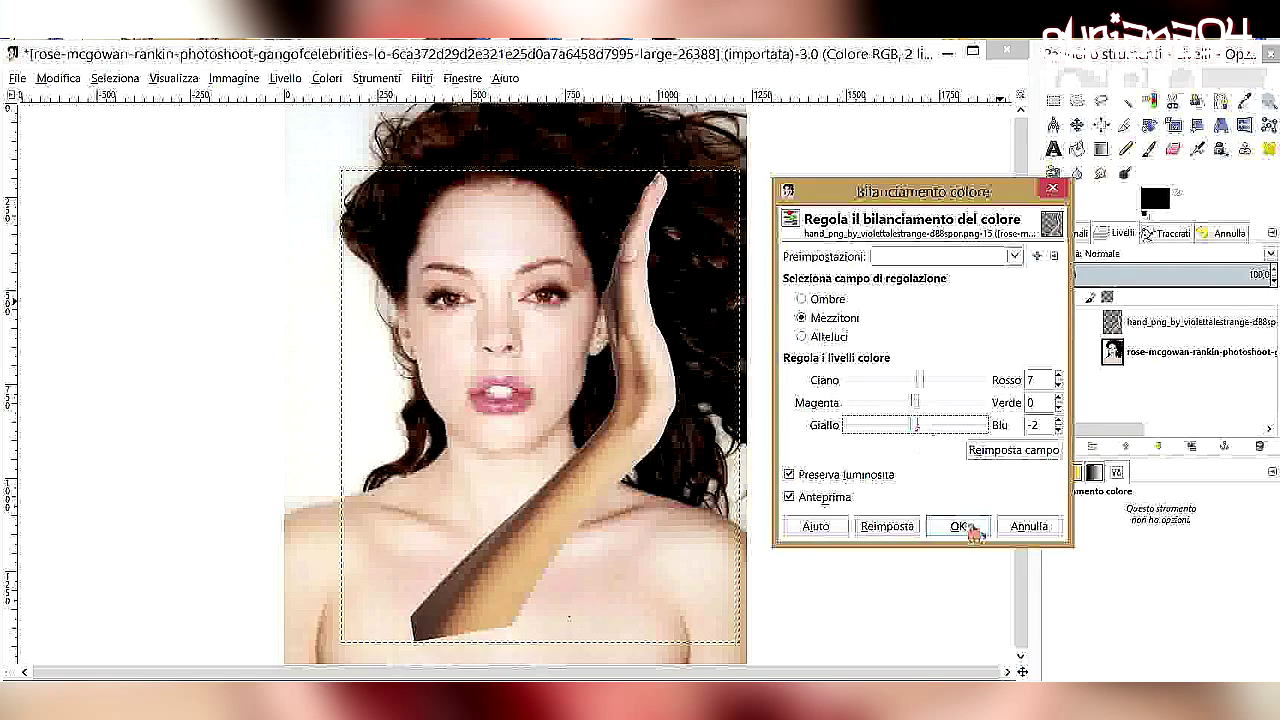
left_click(958, 526)
key("shift+r")
left_click_drag(400, 640, 483, 607)
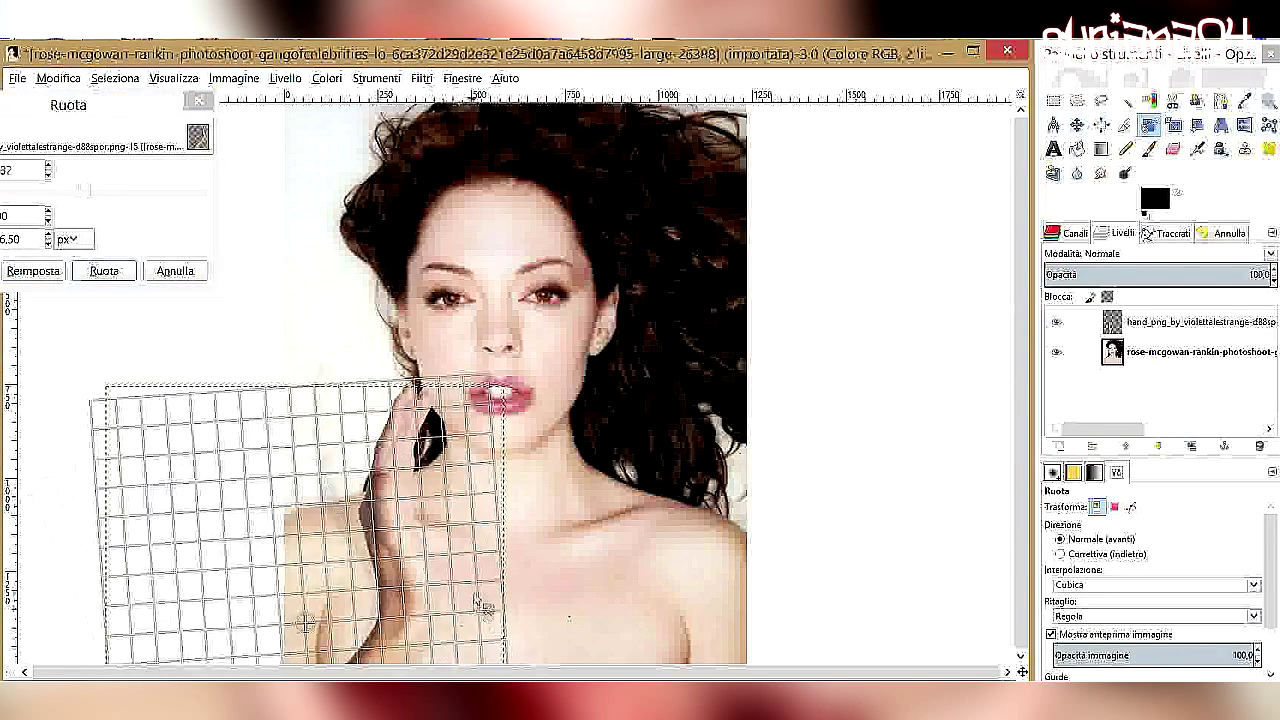
key("Return")
key("m")
mouse_move(529, 537)
left_mouse_down()
mouse_move(466, 600)
mouse_move(478, 593)
left_mouse_up()
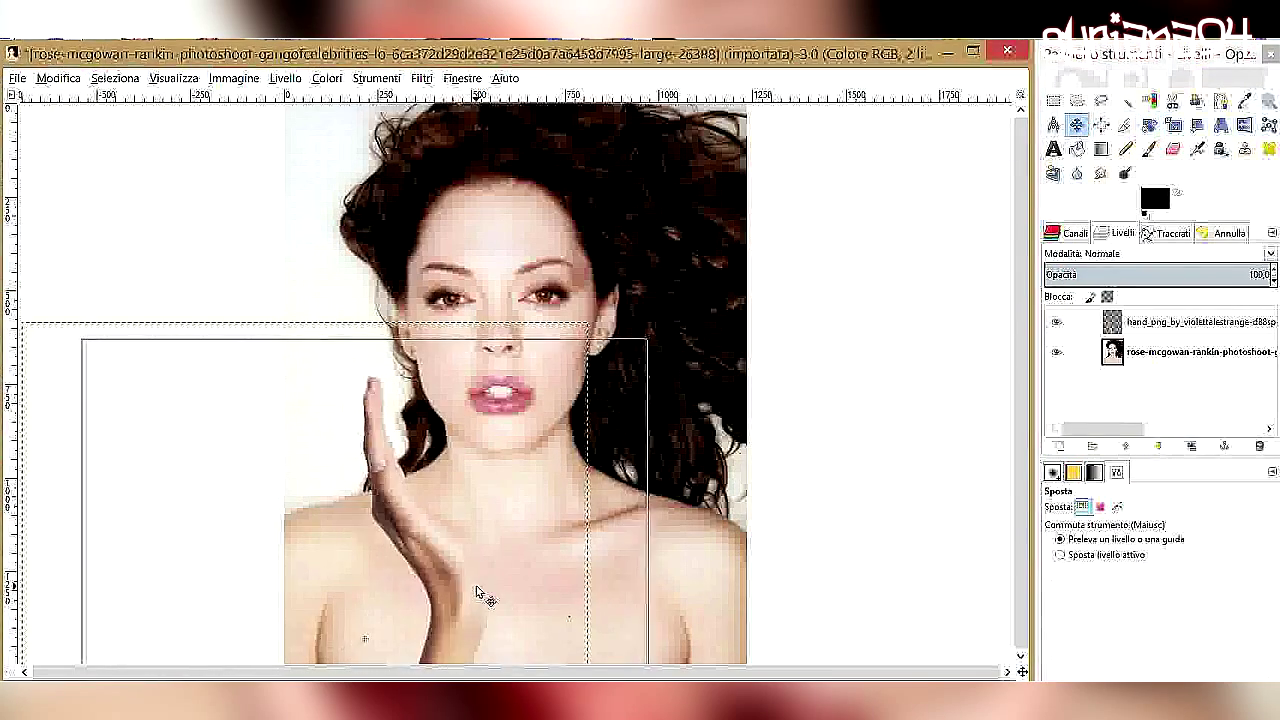
- Duplicate the hand, mirror it horizontally, and place the copy right of her face
key("shift+ctrl+d")
key("shift+f")
left_click(306, 514)
key("m")
left_click_drag(306, 514, 614, 516)
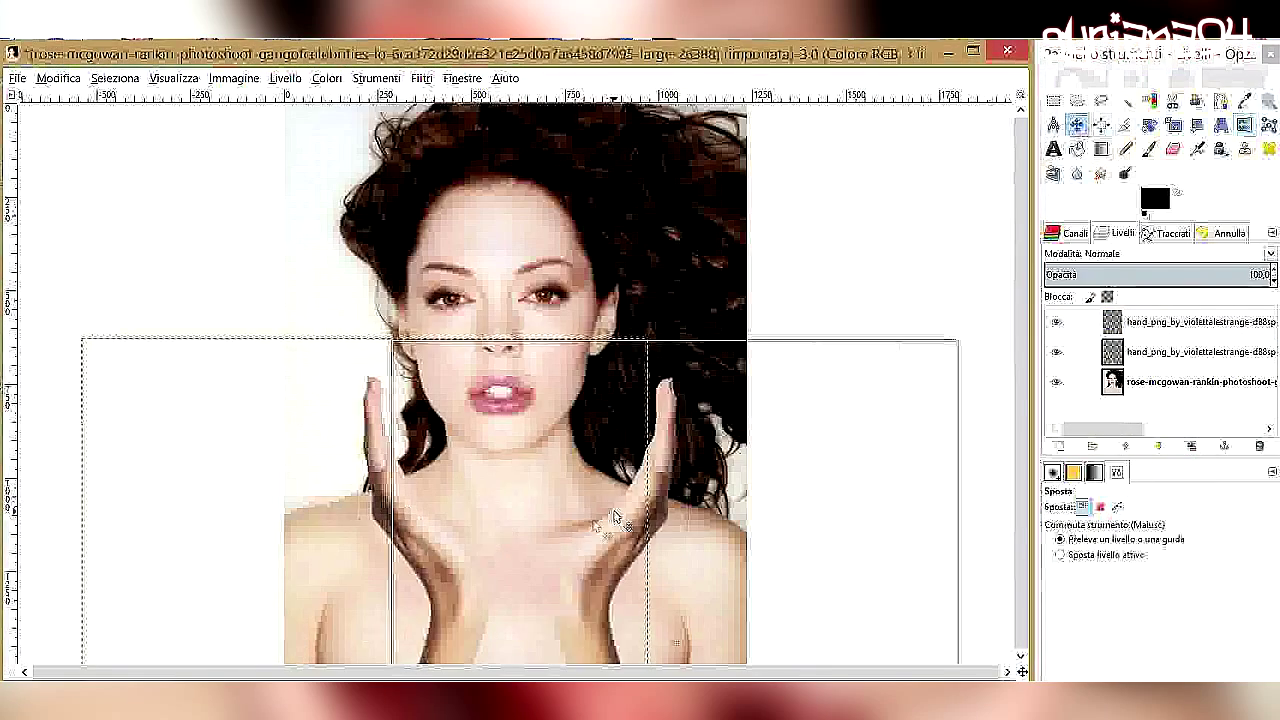
left_click(17, 78)
- Open the heart animation as layers and merge its frames into a single layer
left_click(60, 152)
left_click(657, 452)
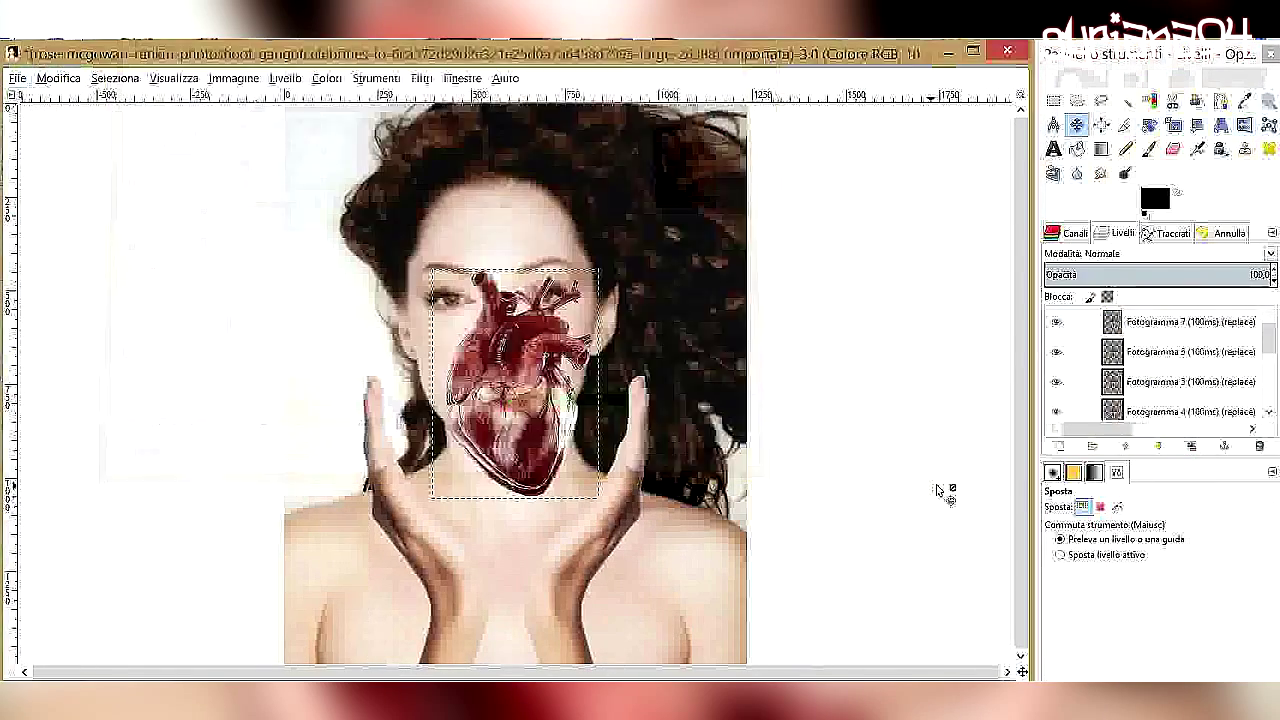
left_click(1190, 351)
right_click(1190, 351)
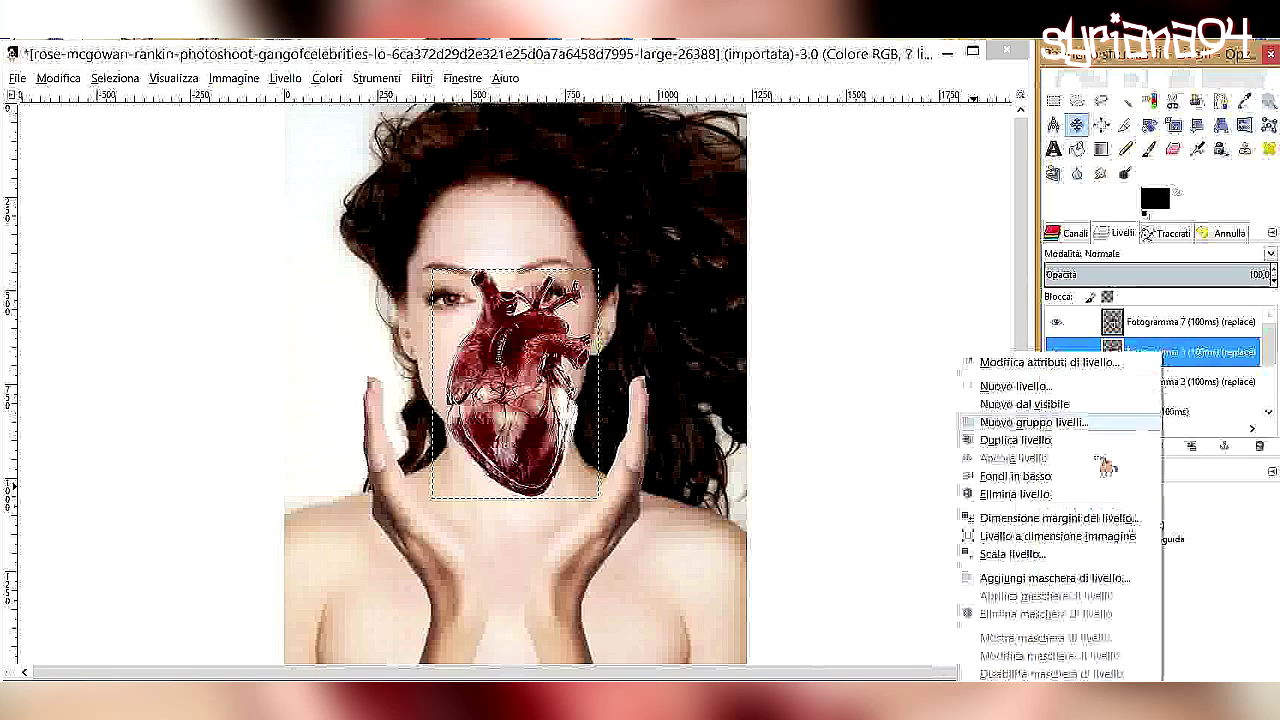
left_click(1015, 476)
right_click(1105, 465)
left_click(1015, 476)
right_click(1105, 465)
left_click(1015, 476)
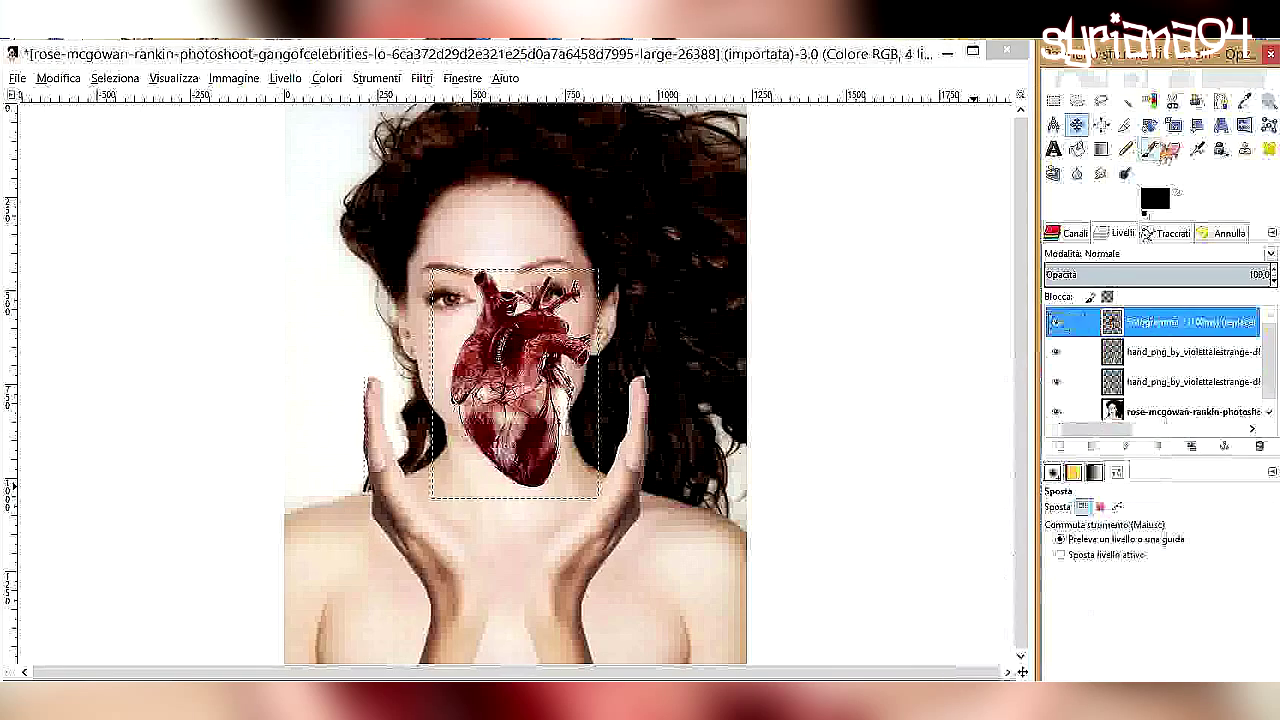
- Enlarge the heart, move it down toward the hands, and tilt it across them
key("shift+s")
left_click_drag(598, 497, 652, 558)
key("Return")
key("m")
mouse_move(562, 456)
left_mouse_down()
mouse_move(523, 510)
mouse_move(523, 546)
left_mouse_up()
key("shift+r")
left_click_drag(620, 600, 676, 492)
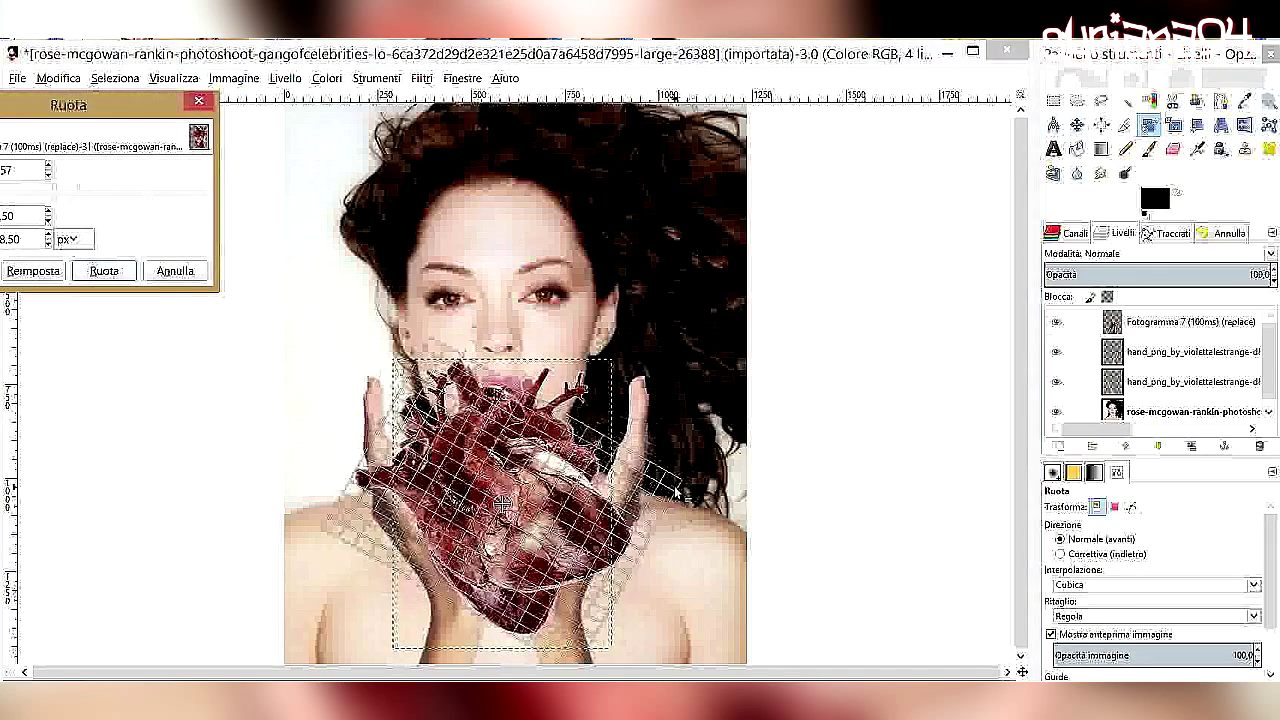
key("Return")
- Erase the heart's upper branch near her lips
key("shift+e")
key("alt+l")
key("Escape")
key("plus")
key("plus")
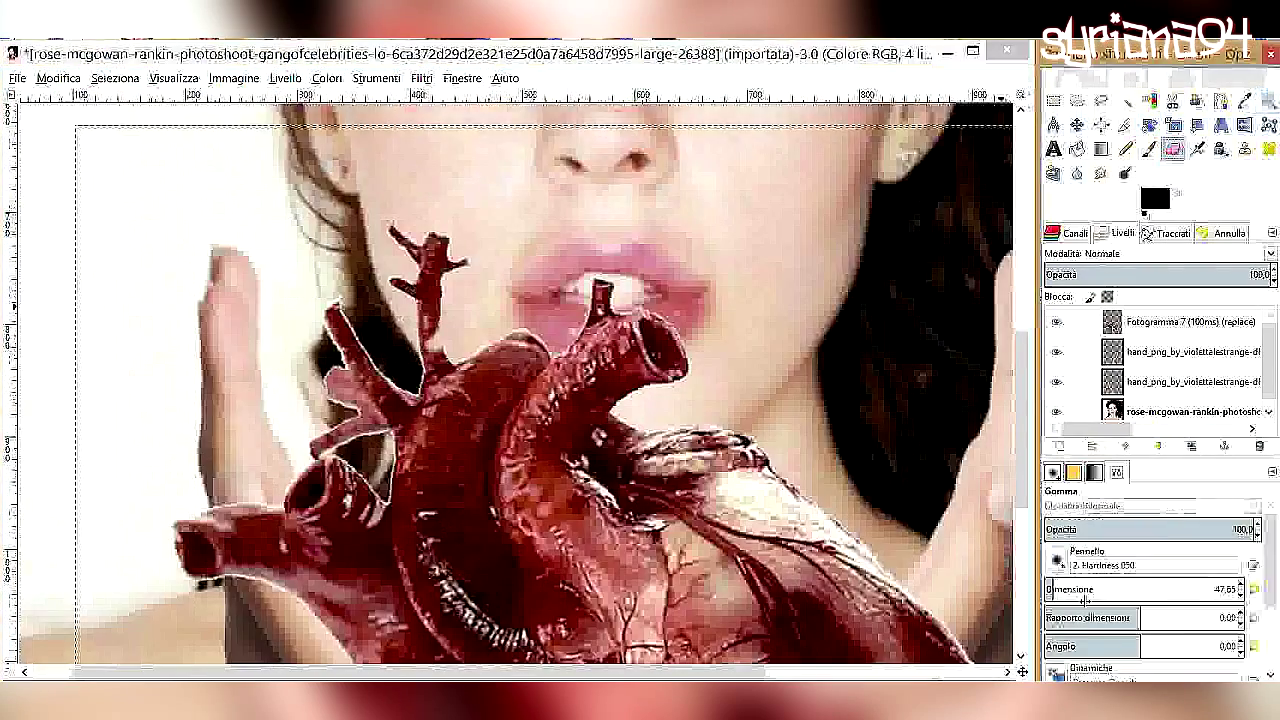
left_click_drag(388, 243, 432, 300)
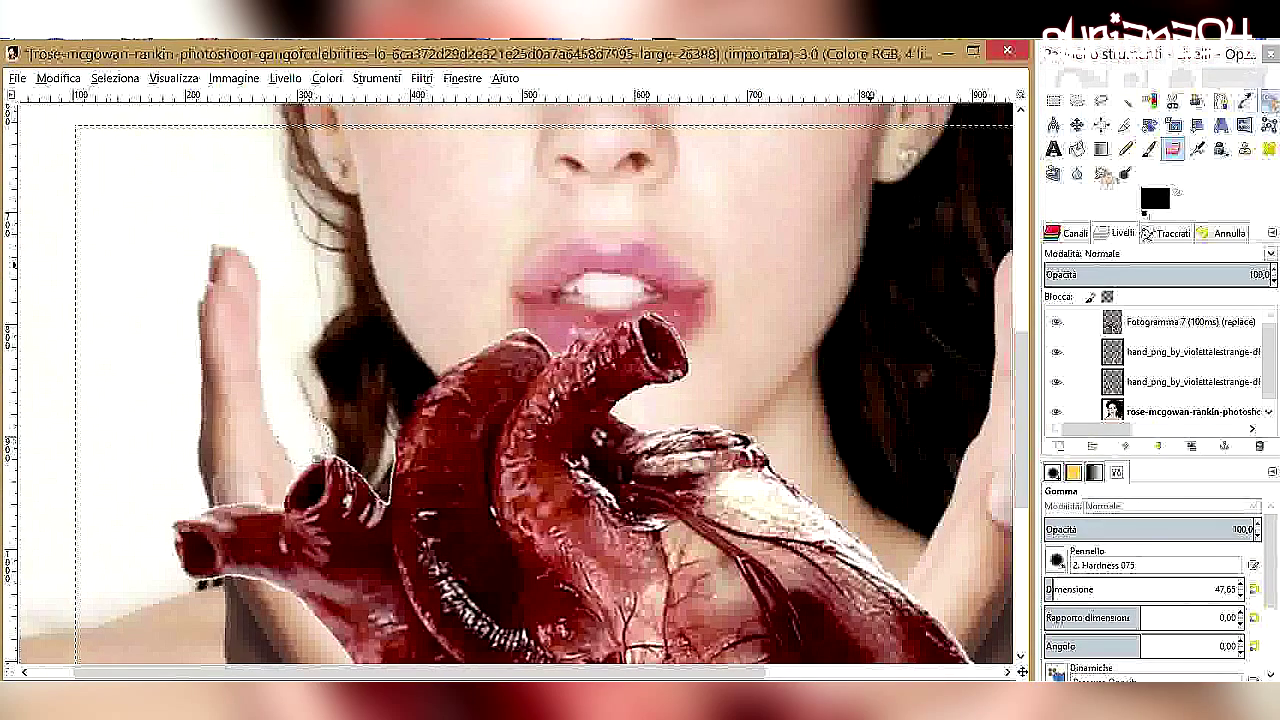
key("minus")
key("minus")
- Put the heart layer beneath the hands, rotate one hand around it, and settle the heart into them
key("m")
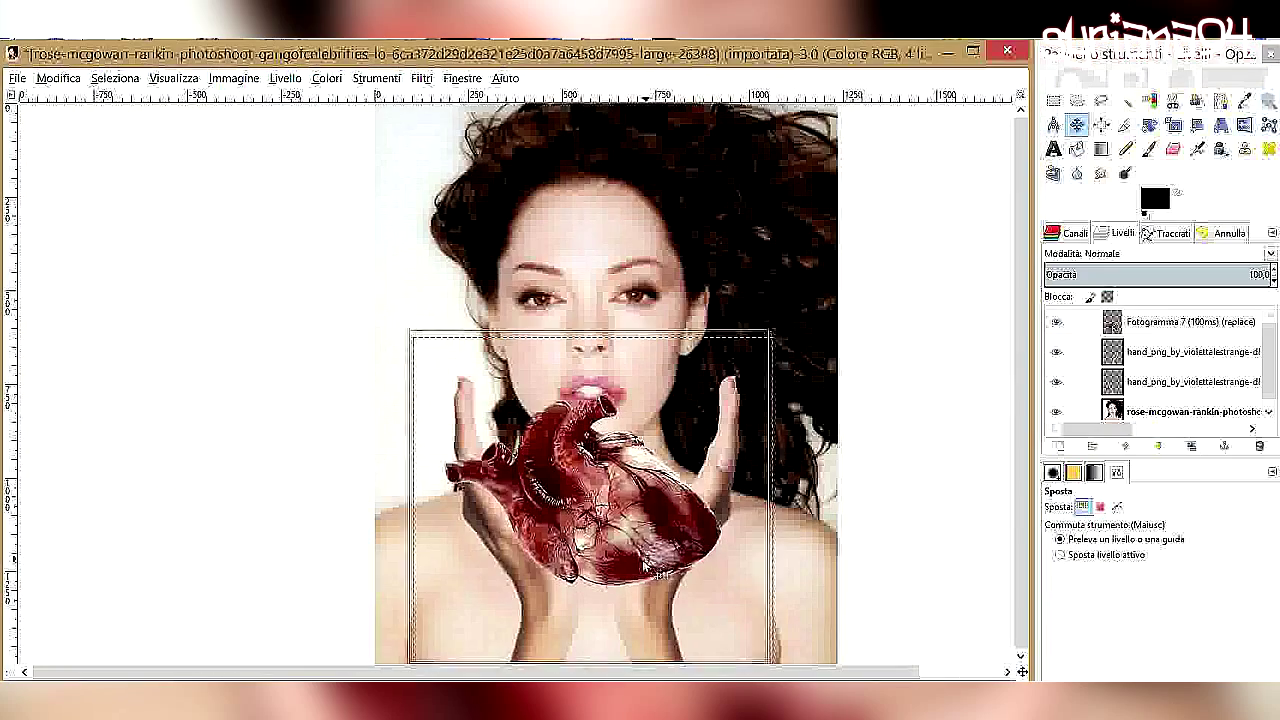
left_click_drag(1190, 321, 1190, 381)
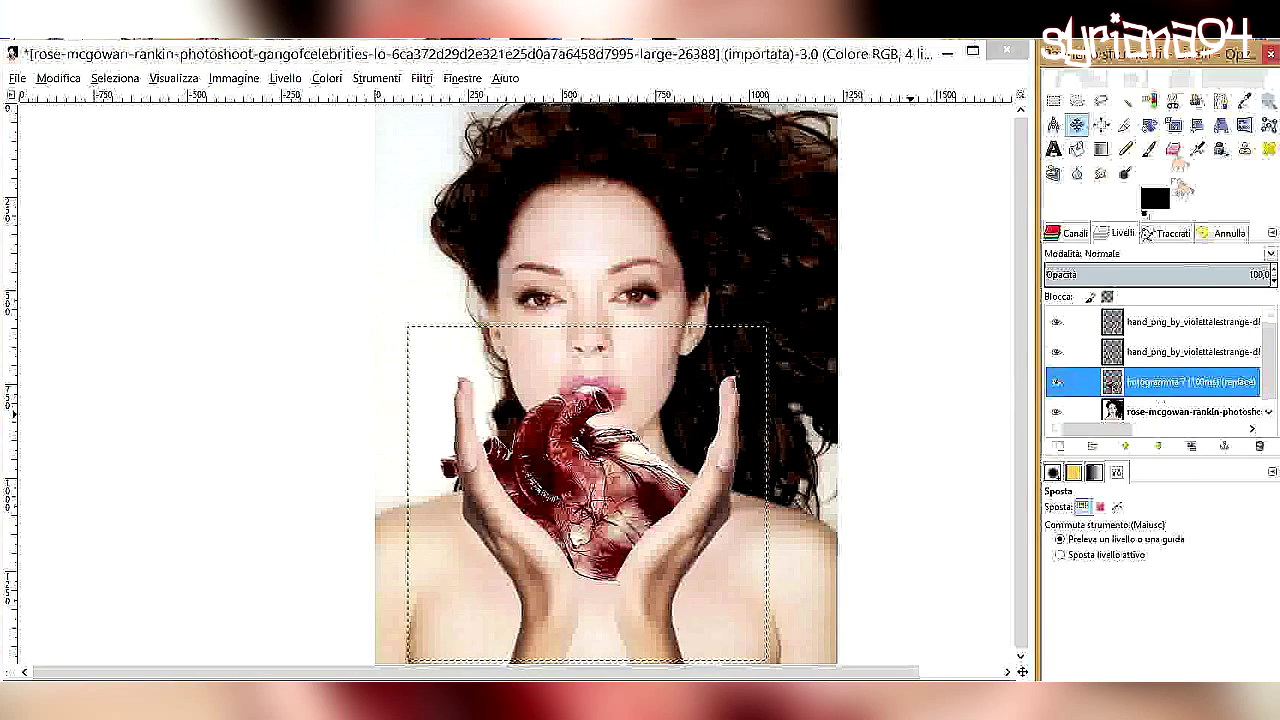
key("shift+e")
key("shift+r")
left_click(871, 371)
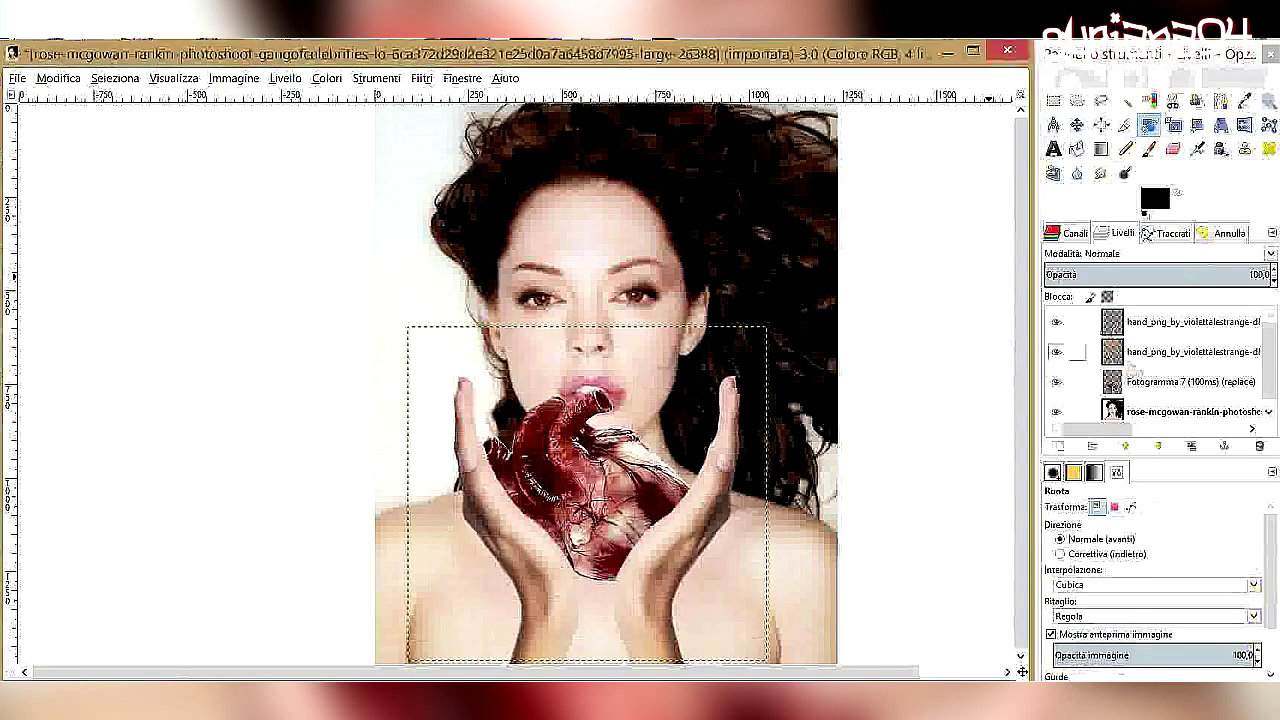
left_click_drag(890, 512, 860, 590)
key("Return")
key("m")
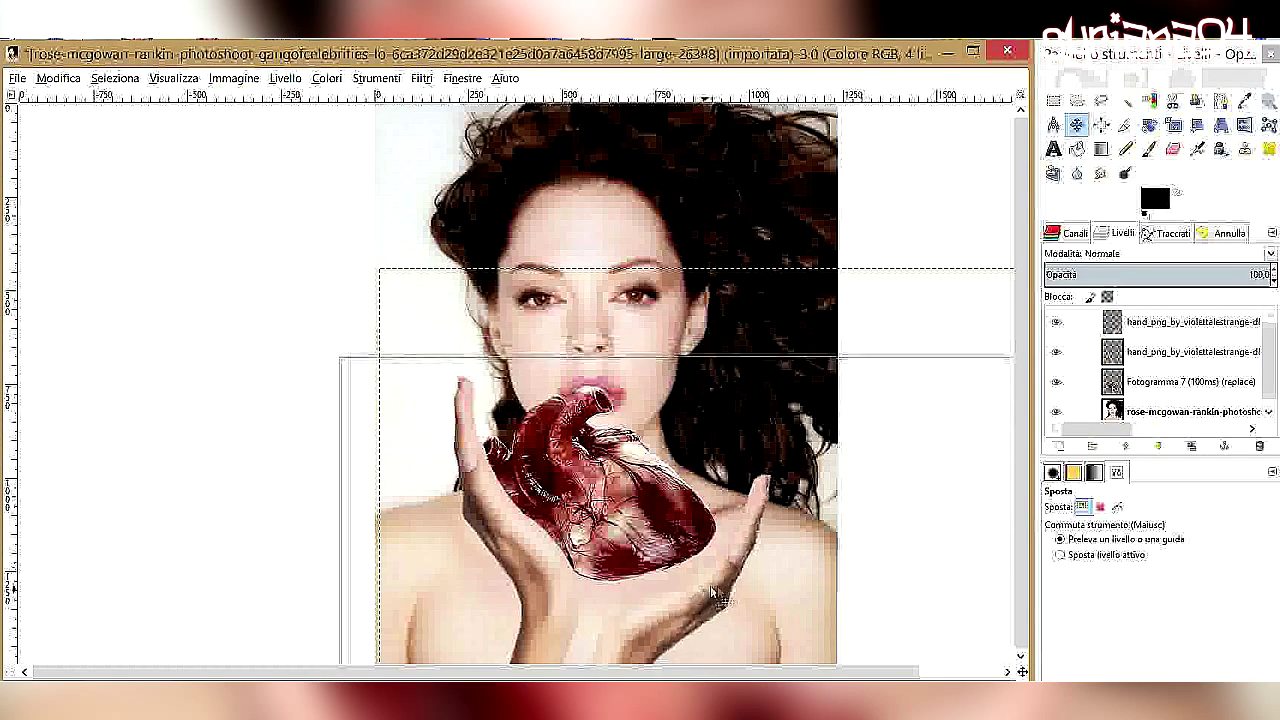
left_click_drag(714, 594, 690, 664)
left_click_drag(650, 520, 652, 655)
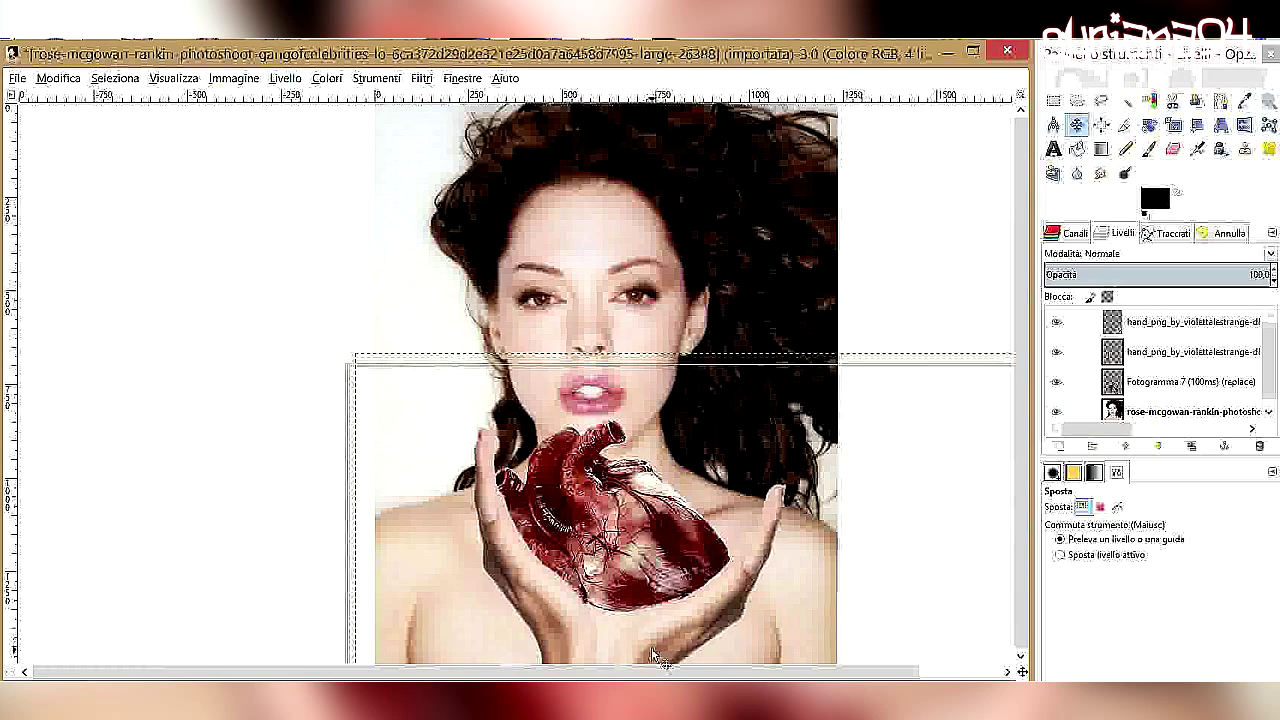
- Merge both hand layers down into the heart layer
right_click(1180, 321)
left_click(1057, 457)
right_click(1150, 321)
left_click(1009, 457)
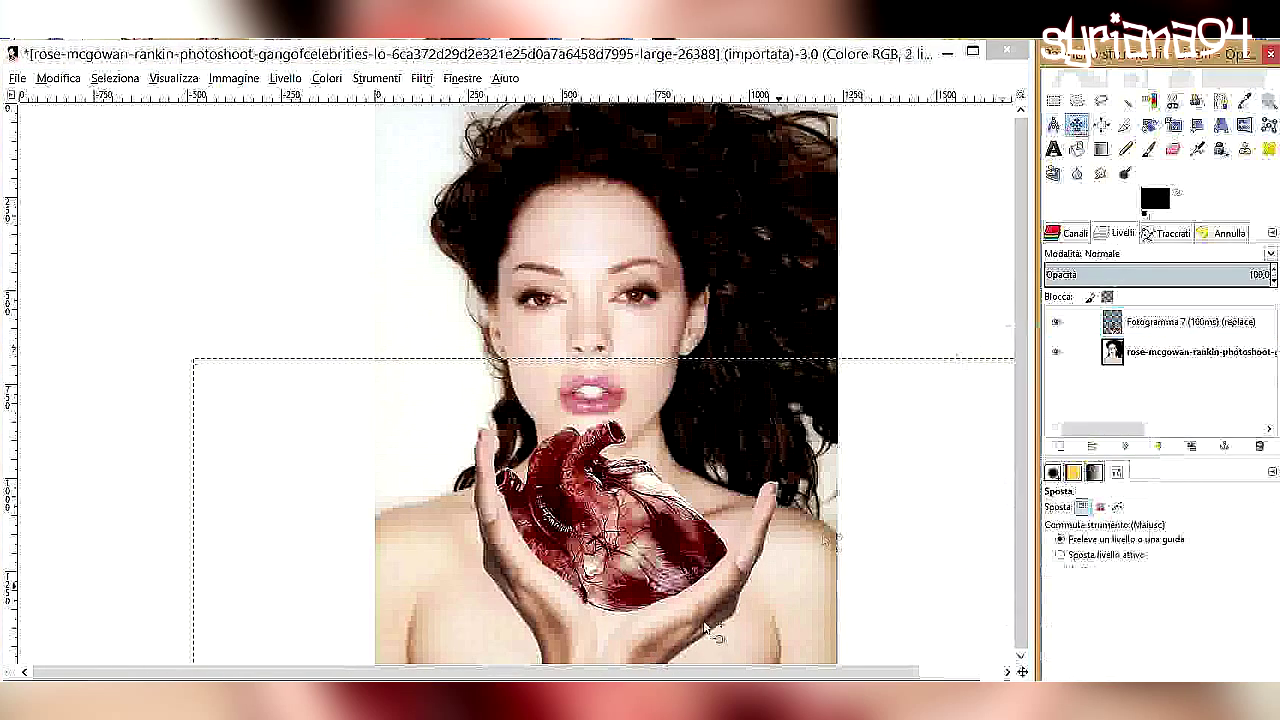
- Nudge the hands and heart left and blur the heart's texture at increased strength
left_click_drag(706, 627, 637, 620)
left_click(1076, 173)
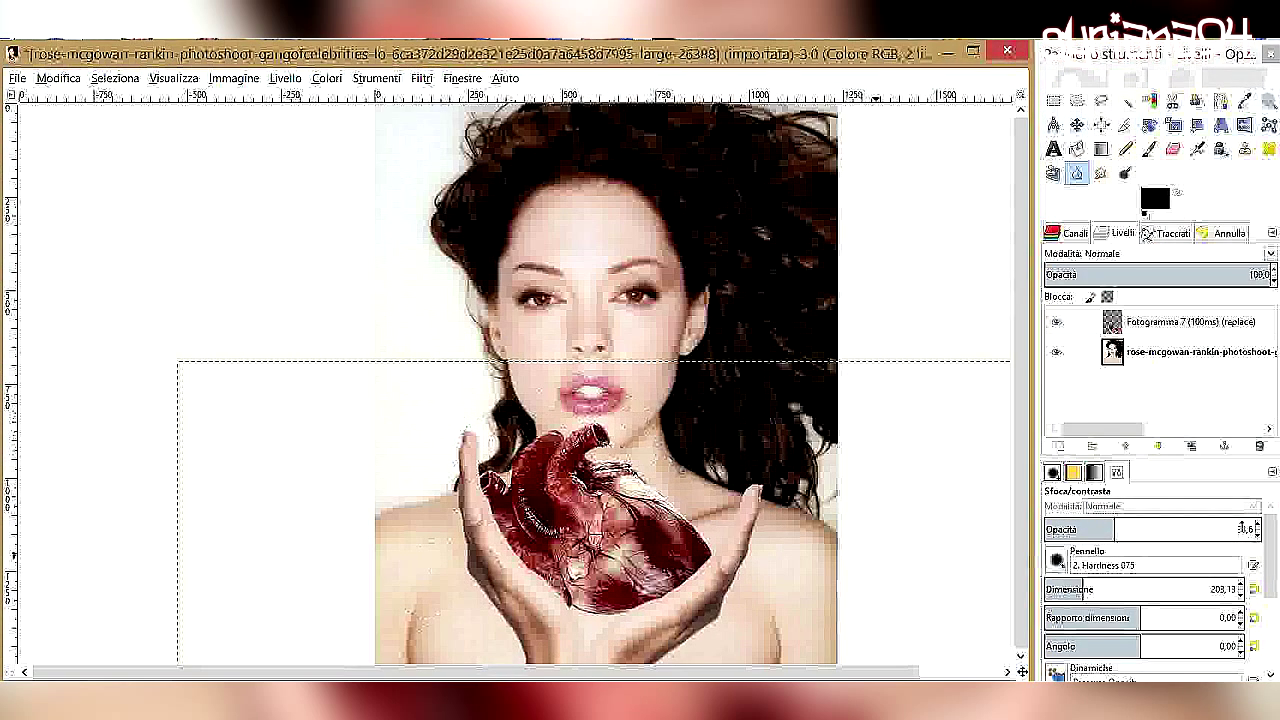
left_click_drag(1113, 529, 1171, 529)
left_click_drag(580, 540, 606, 428)
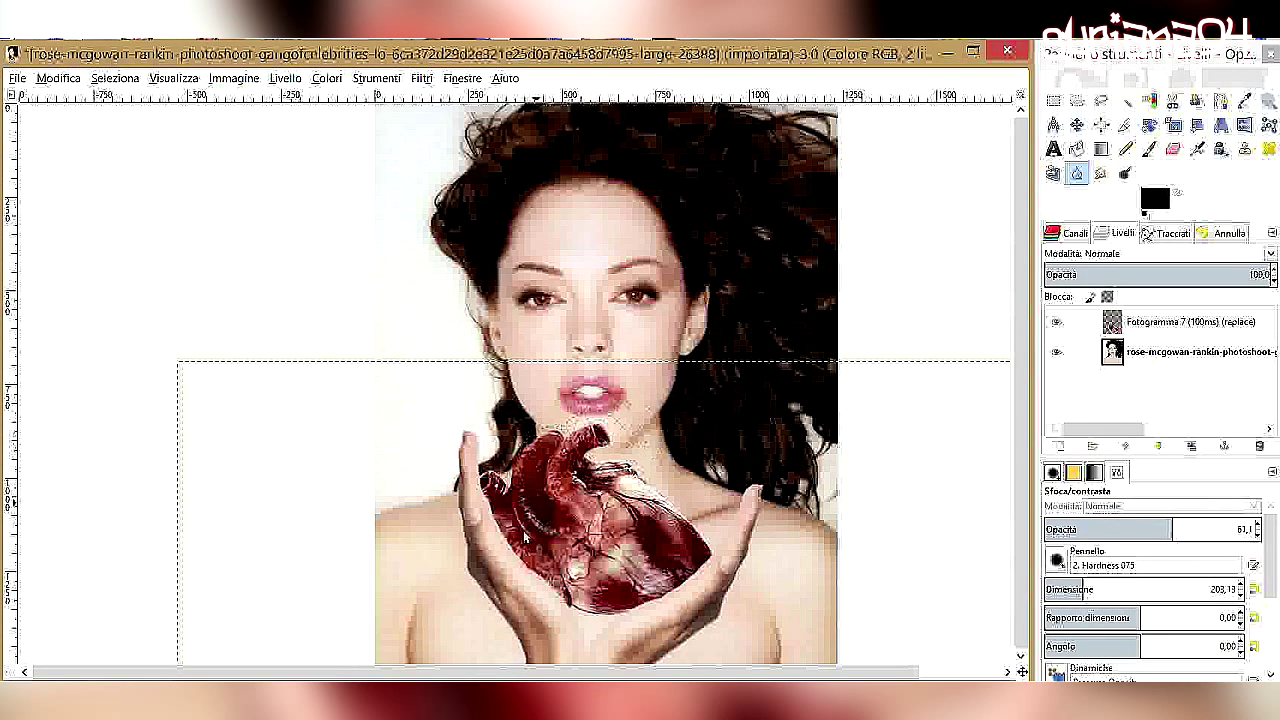
left_click(1262, 274)
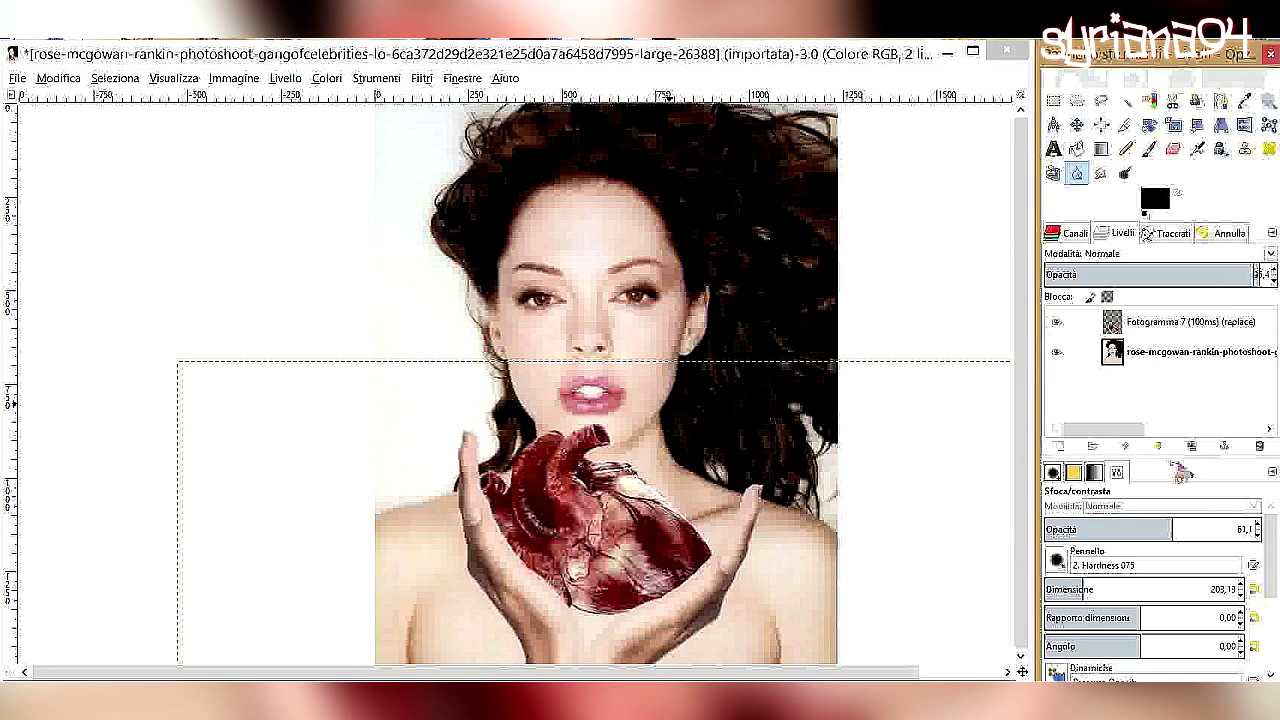
- Raise the heart's contrast and darken the portrait slightly (brightness -11, contrast 7)
left_click(326, 78)
left_click(370, 223)
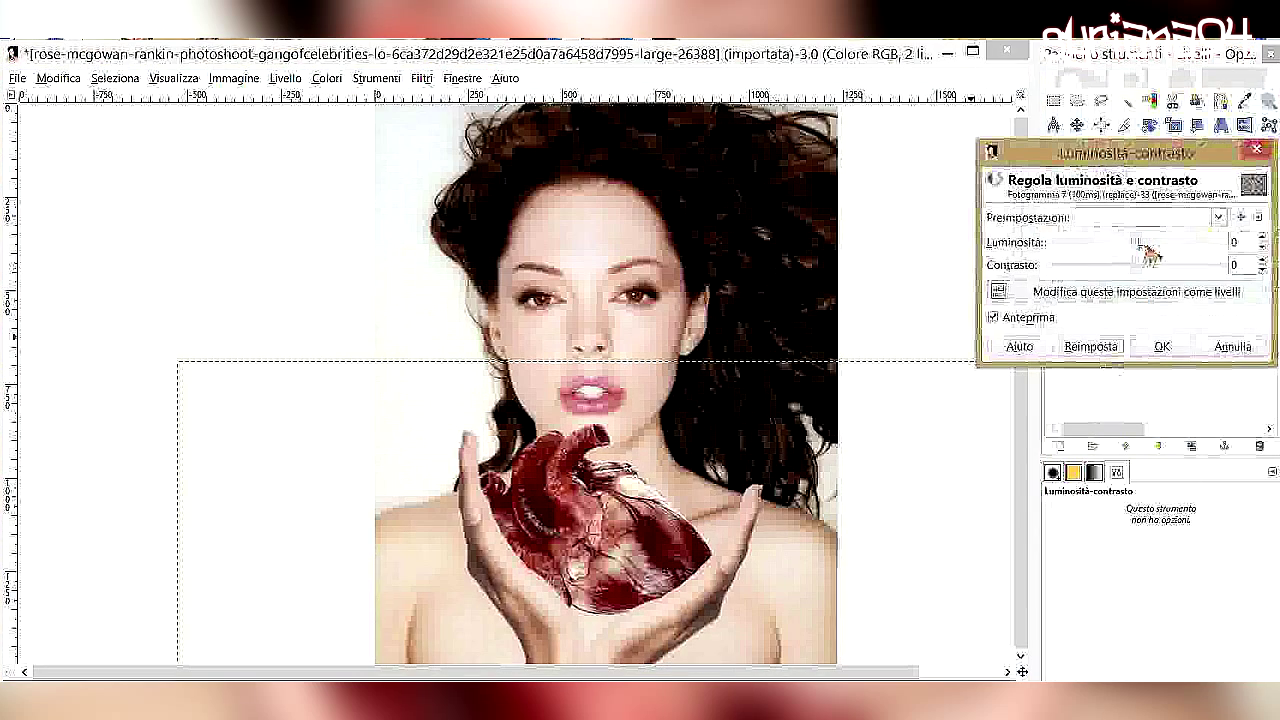
left_click_drag(1160, 260, 1162, 277)
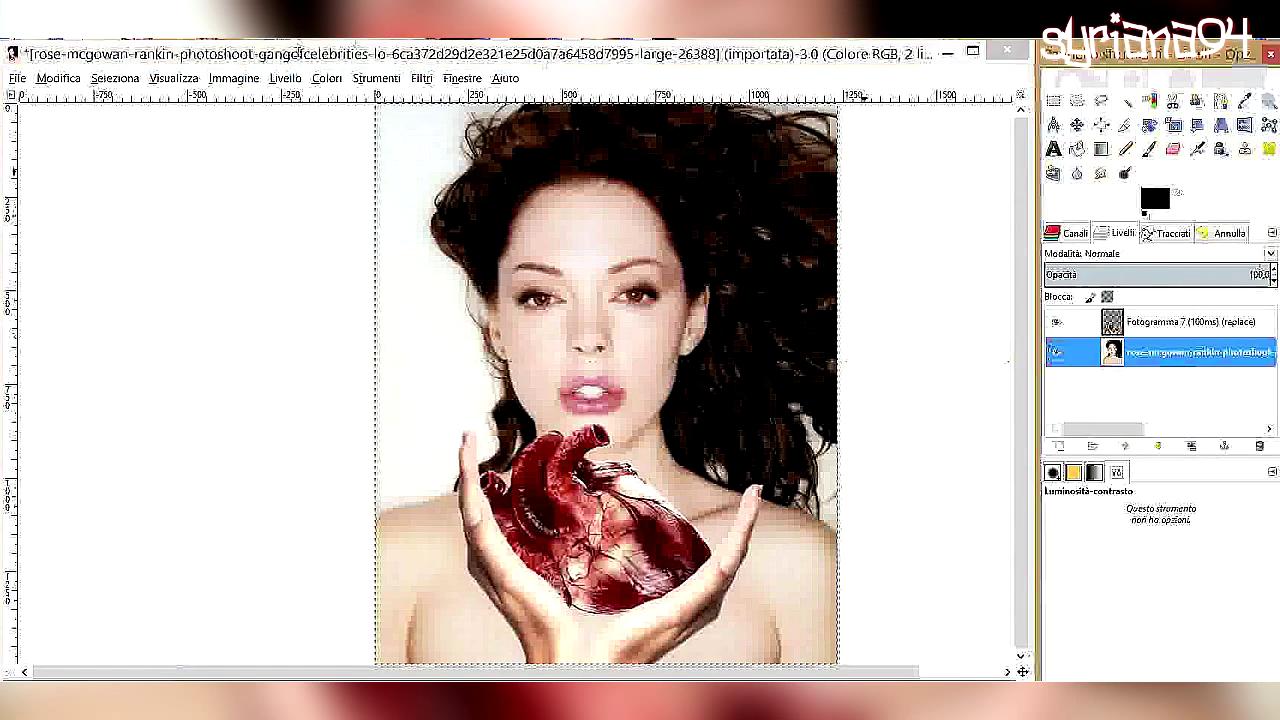
left_click_drag(1142, 248, 1140, 248)
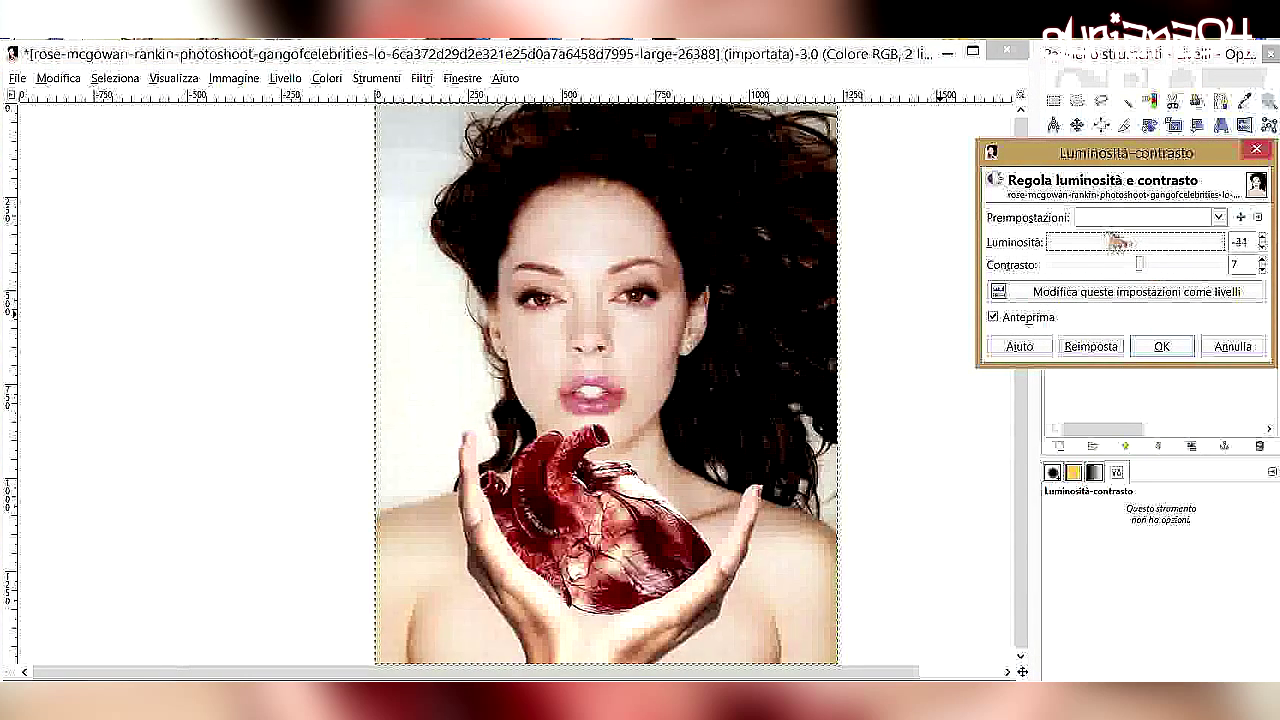
left_click(1198, 346)
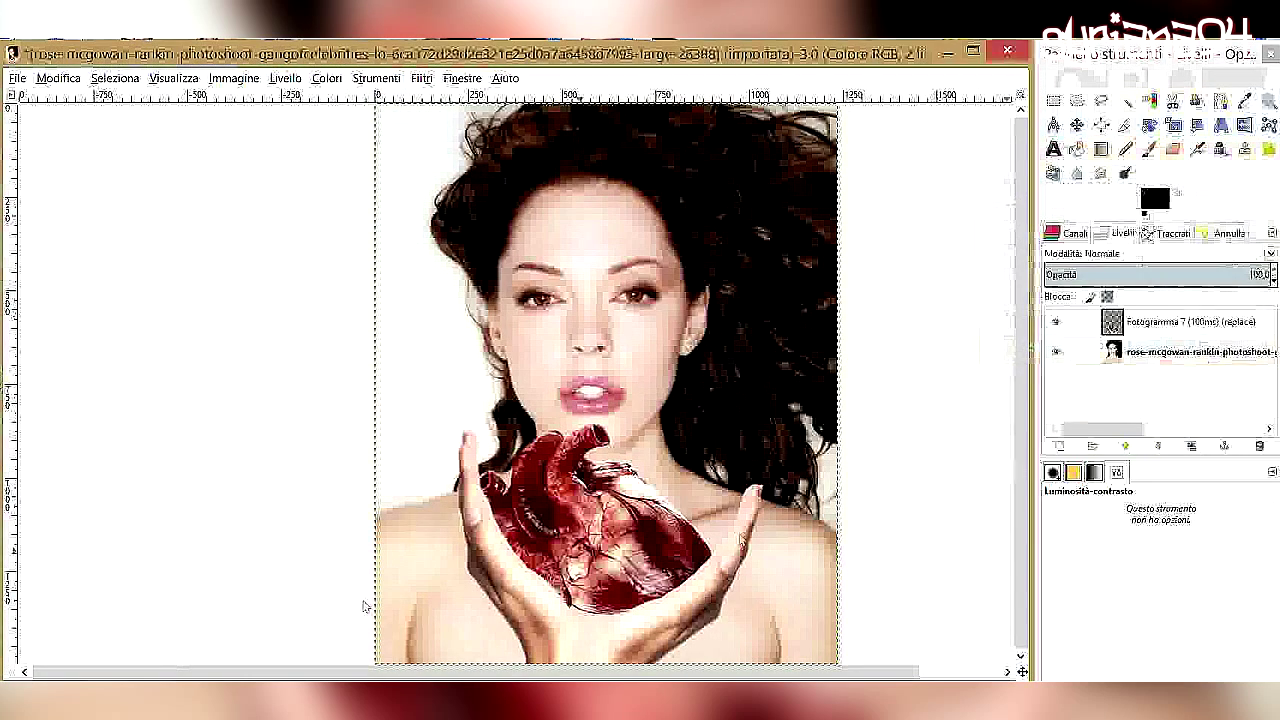
- Zoom in on the eyes, add a new empty layer, and paint over the right-hand iris
key("z")
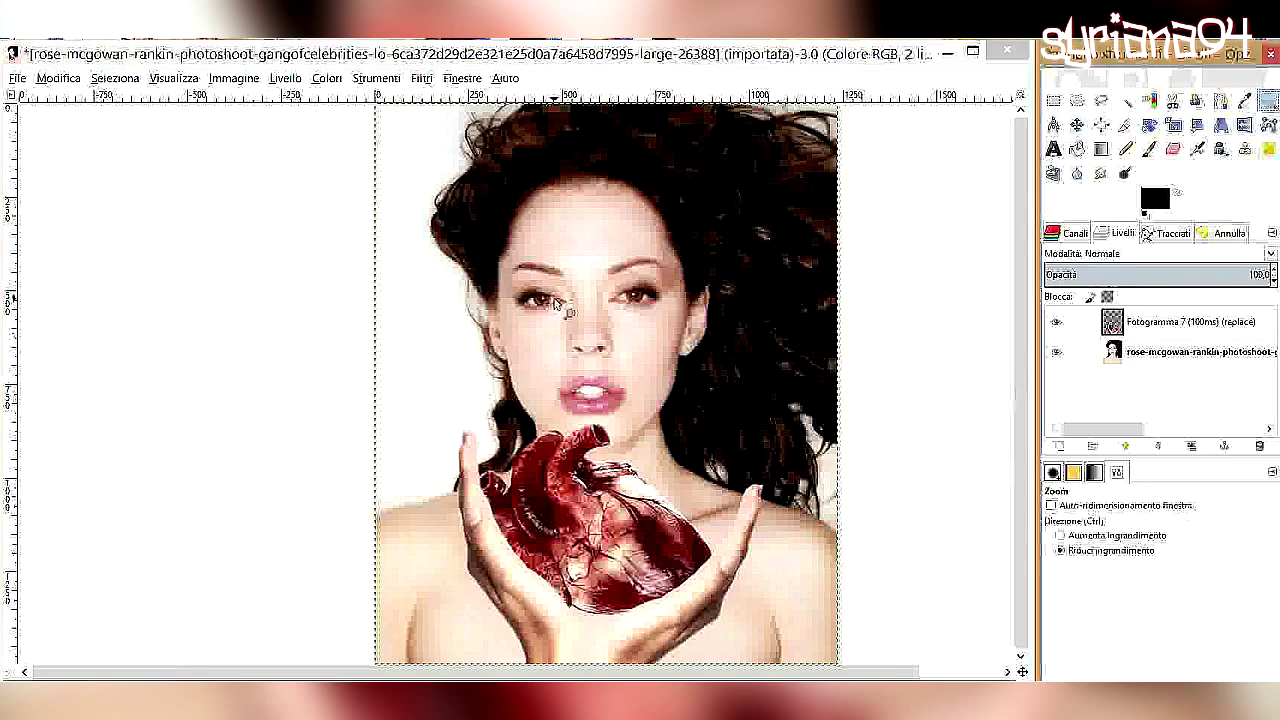
left_click(586, 300)
key("p")
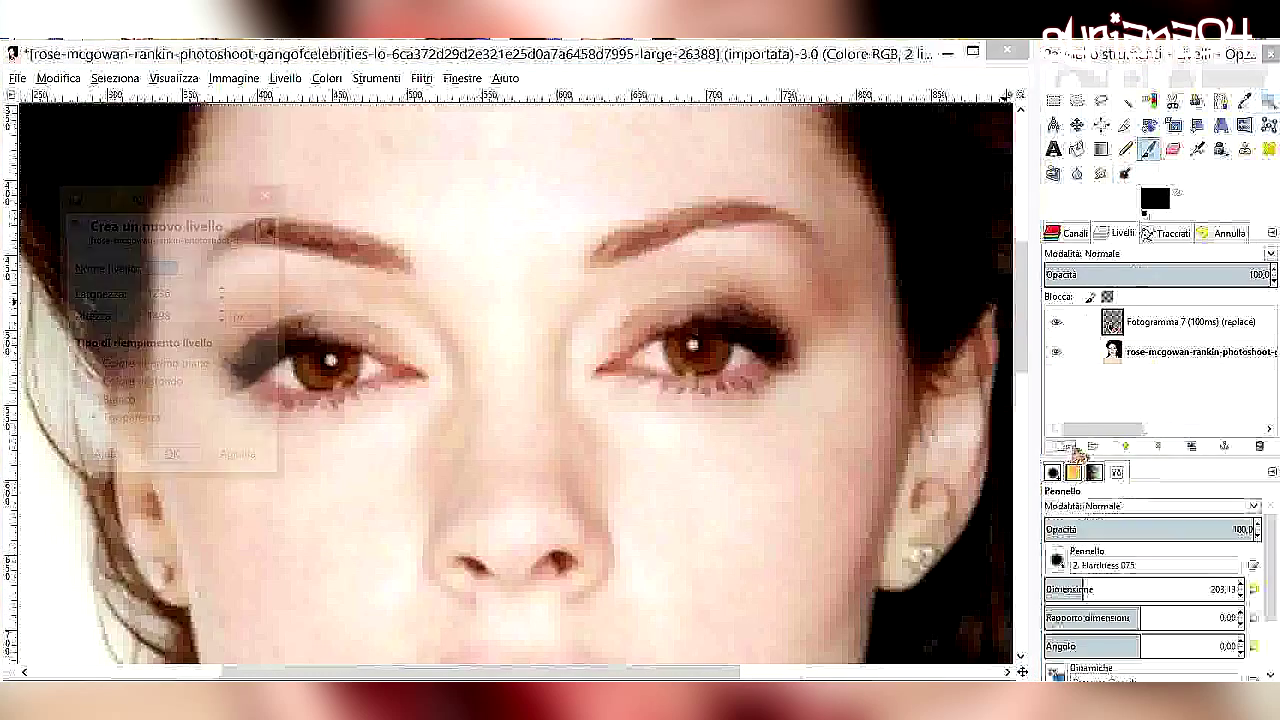
left_click(1064, 446)
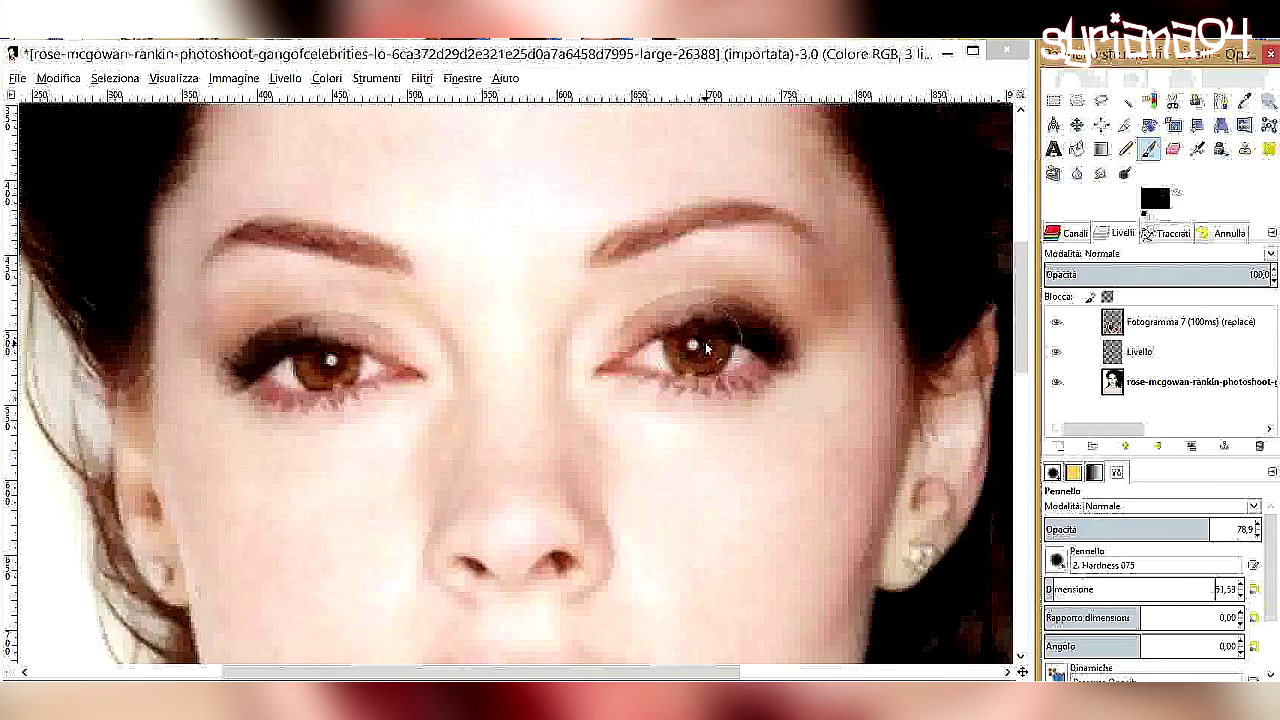
mouse_move(705, 345)
left_mouse_down()
mouse_move(715, 350)
mouse_move(700, 355)
left_mouse_up()
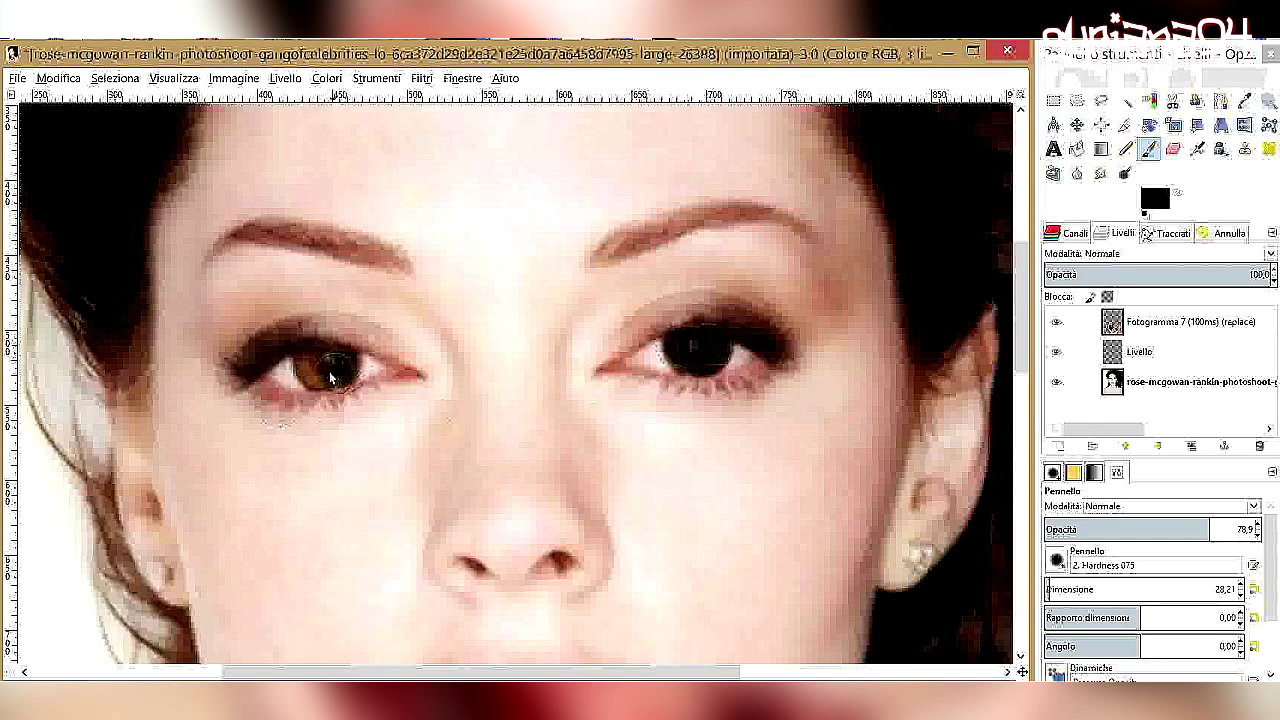
- Set the paint layer to Overlay mode and dab red onto the iris
left_click(1127, 253)
left_click(1110, 590)
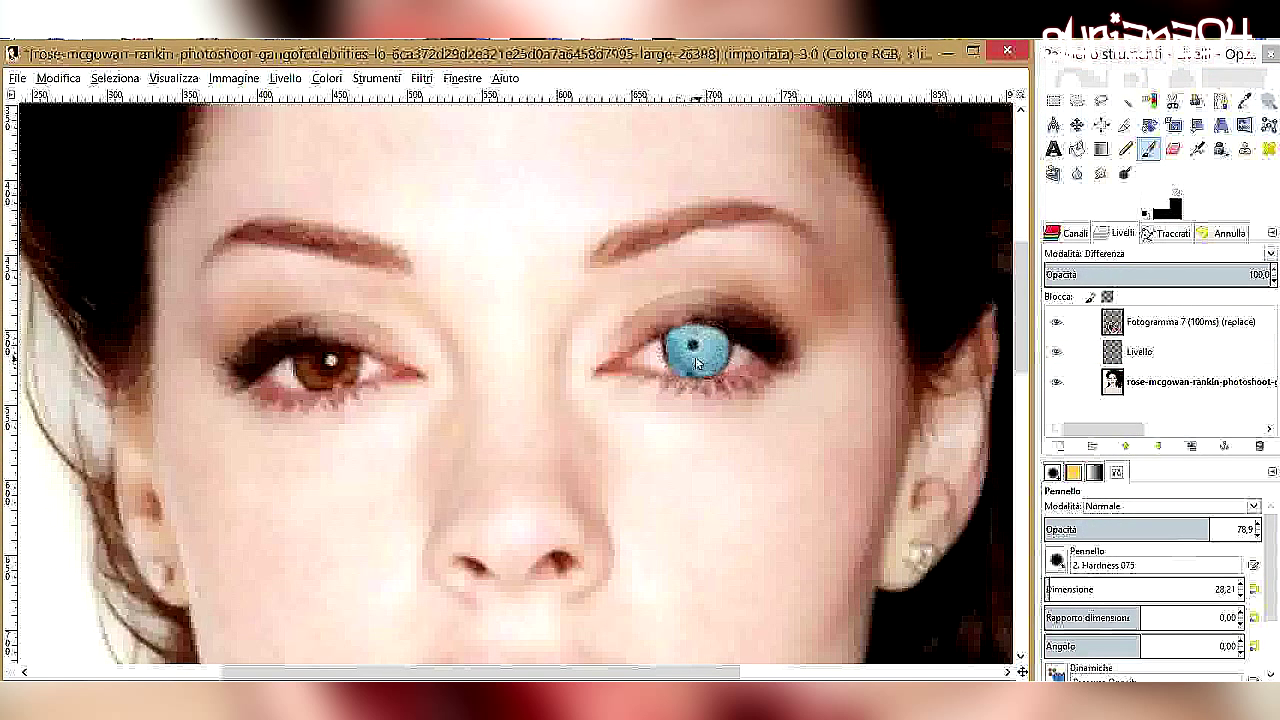
left_click(1180, 253)
left_click(1110, 469)
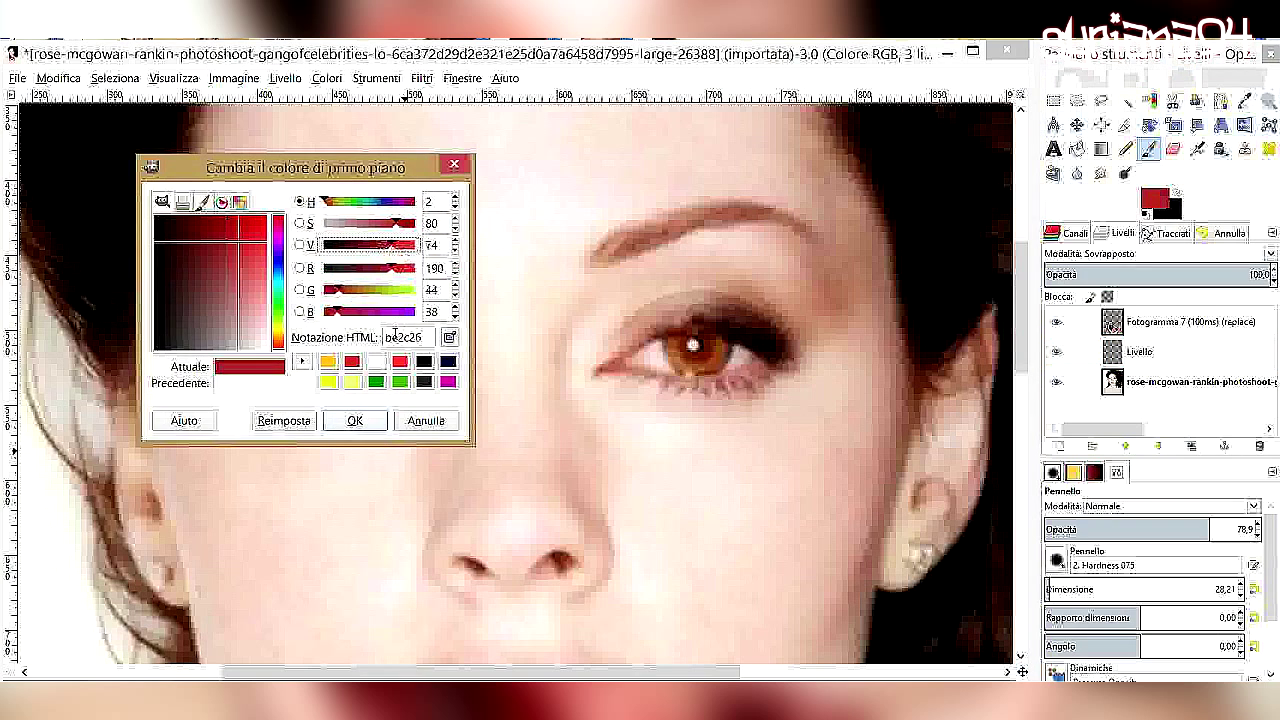
left_click(361, 428)
left_click(698, 346)
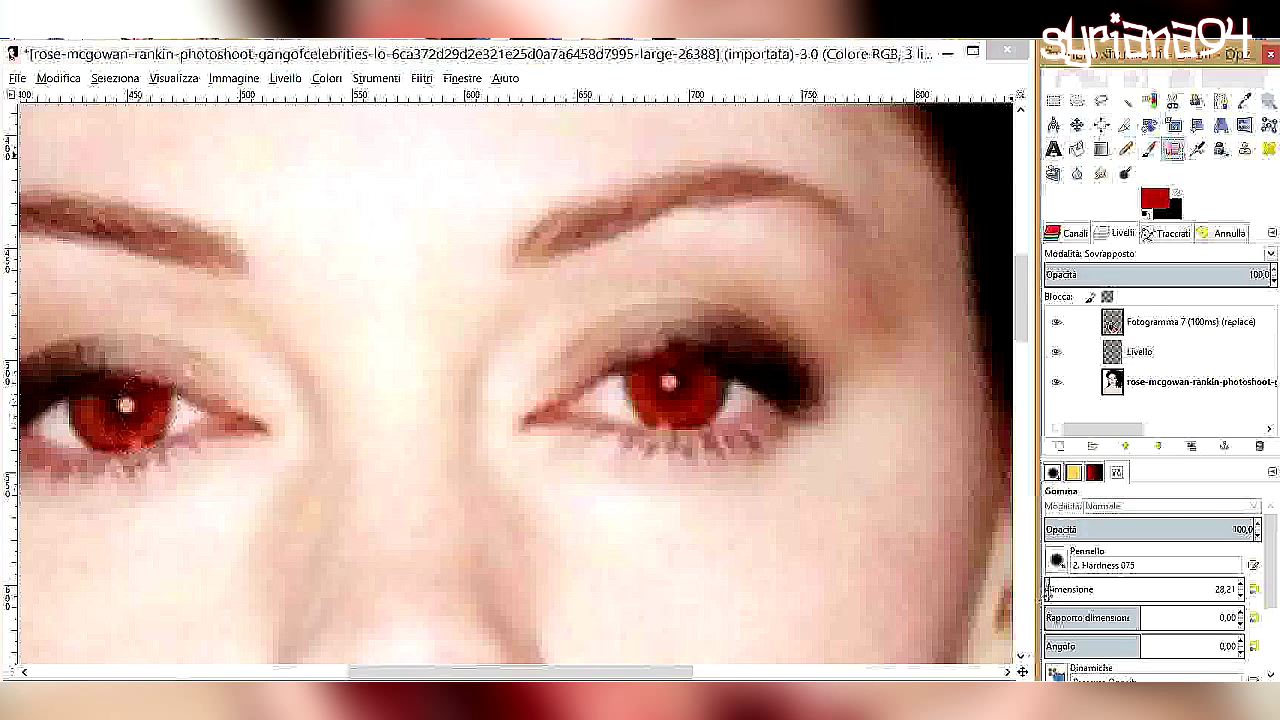
left_click(668, 387)
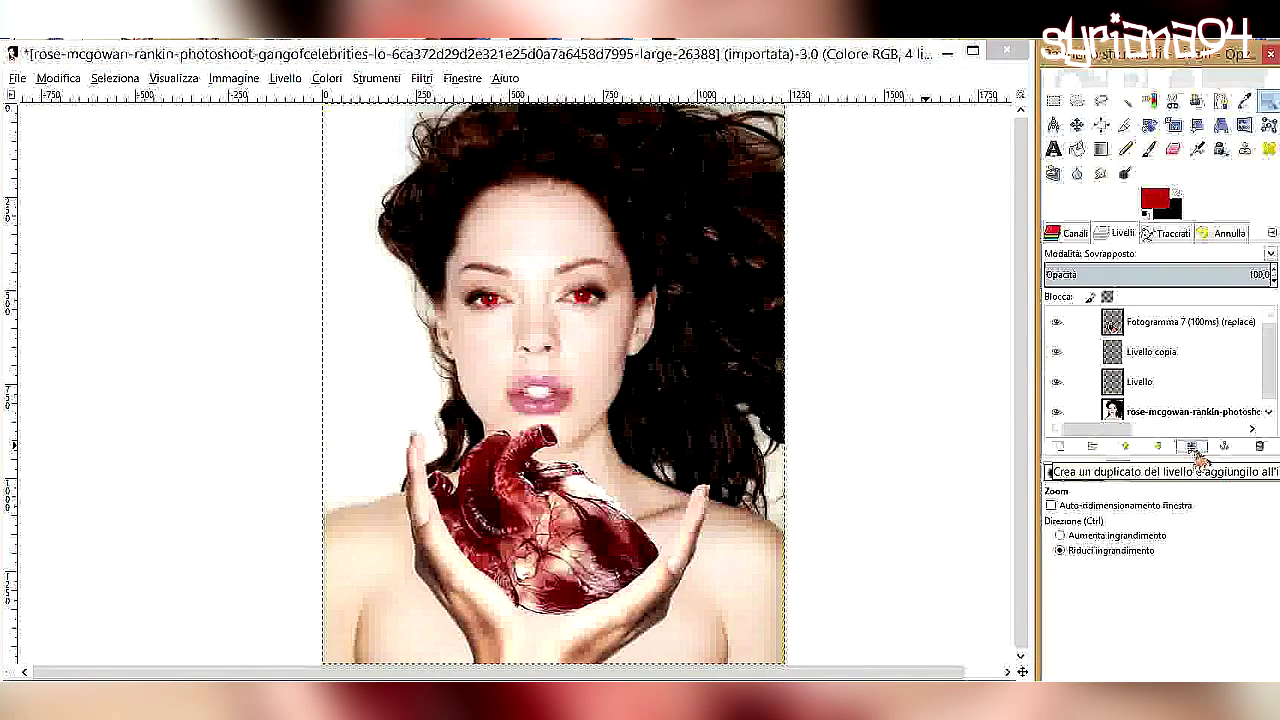
- Delete the duplicate layer and add the heart picture over the face in Overlay mode
right_click(1120, 352)
left_click(980, 495)
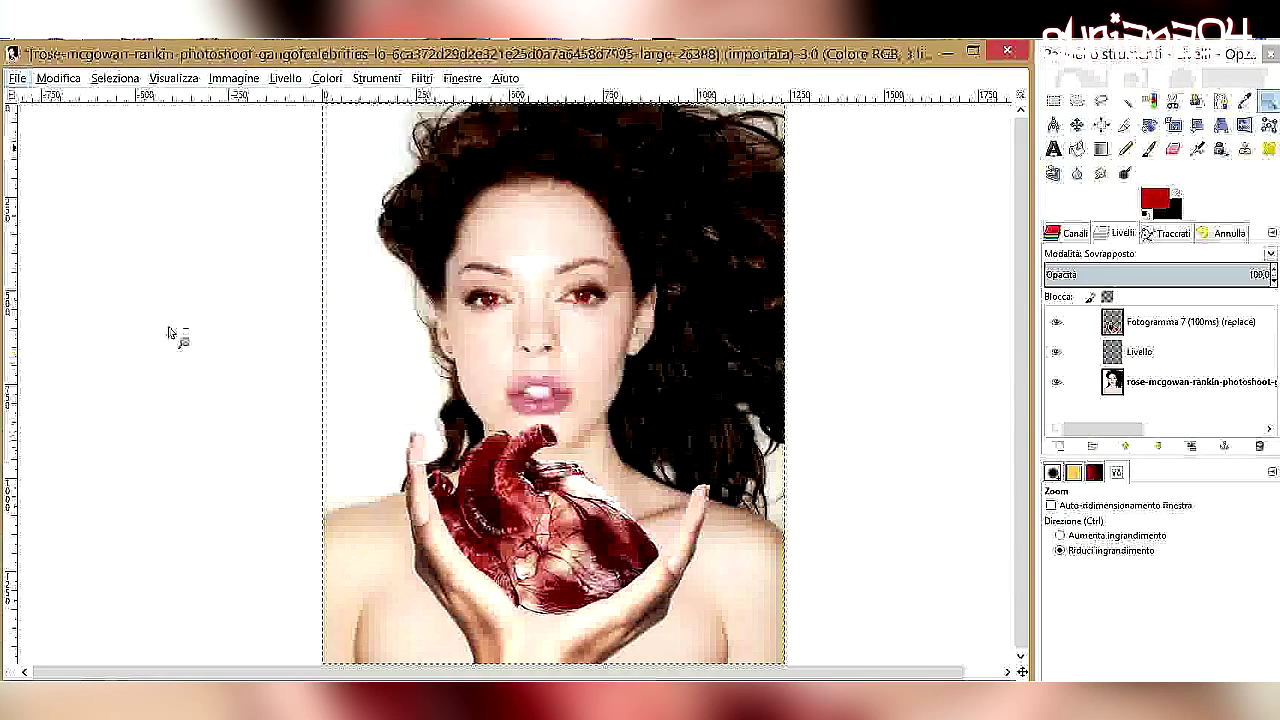
left_click(655, 453)
left_click_drag(557, 366, 494, 290)
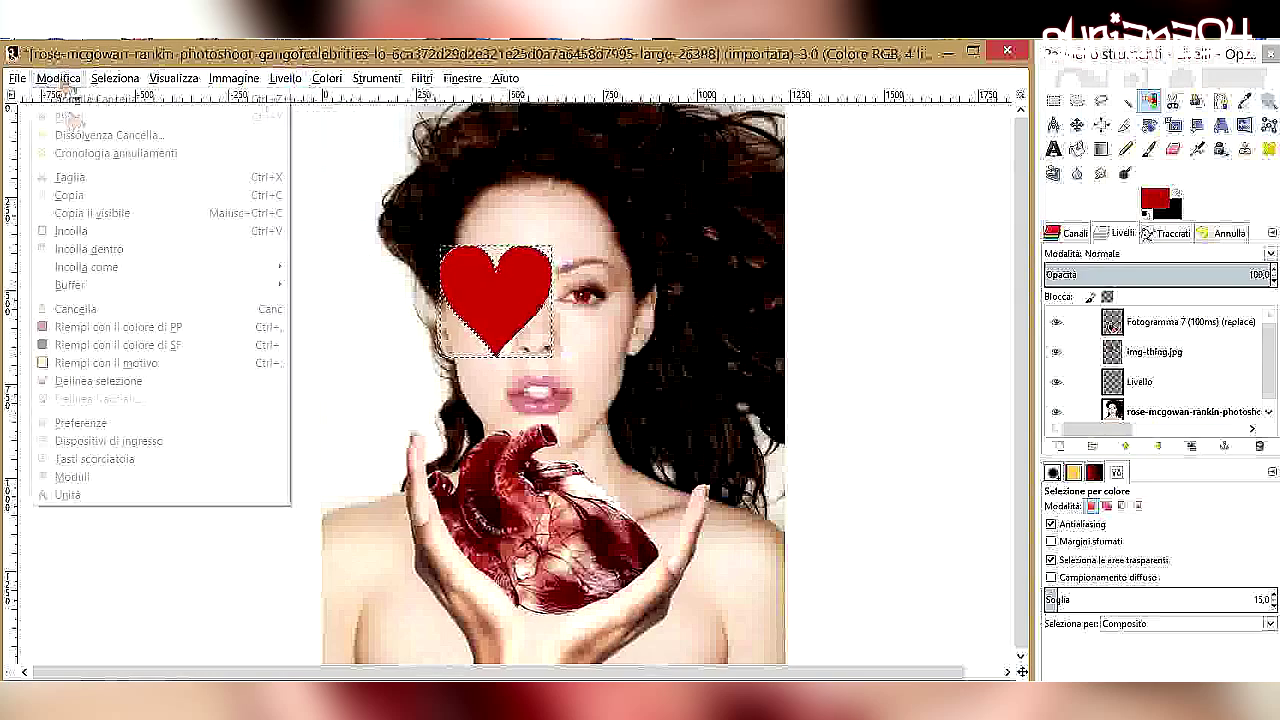
left_click(1157, 253)
left_click(1120, 471)
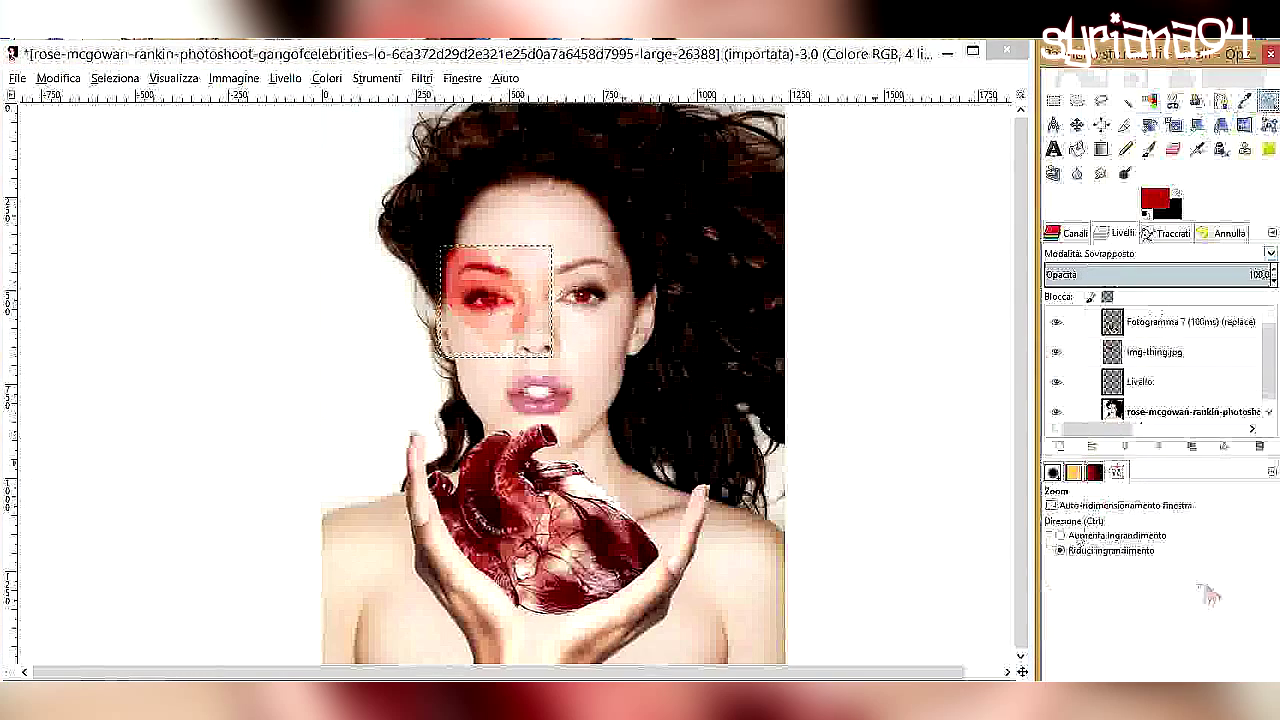
- Shrink the heart layer to fit around the eye
scroll(486, 318, "up", 1)
scroll(486, 318, "up", 1)
key("shift+t")
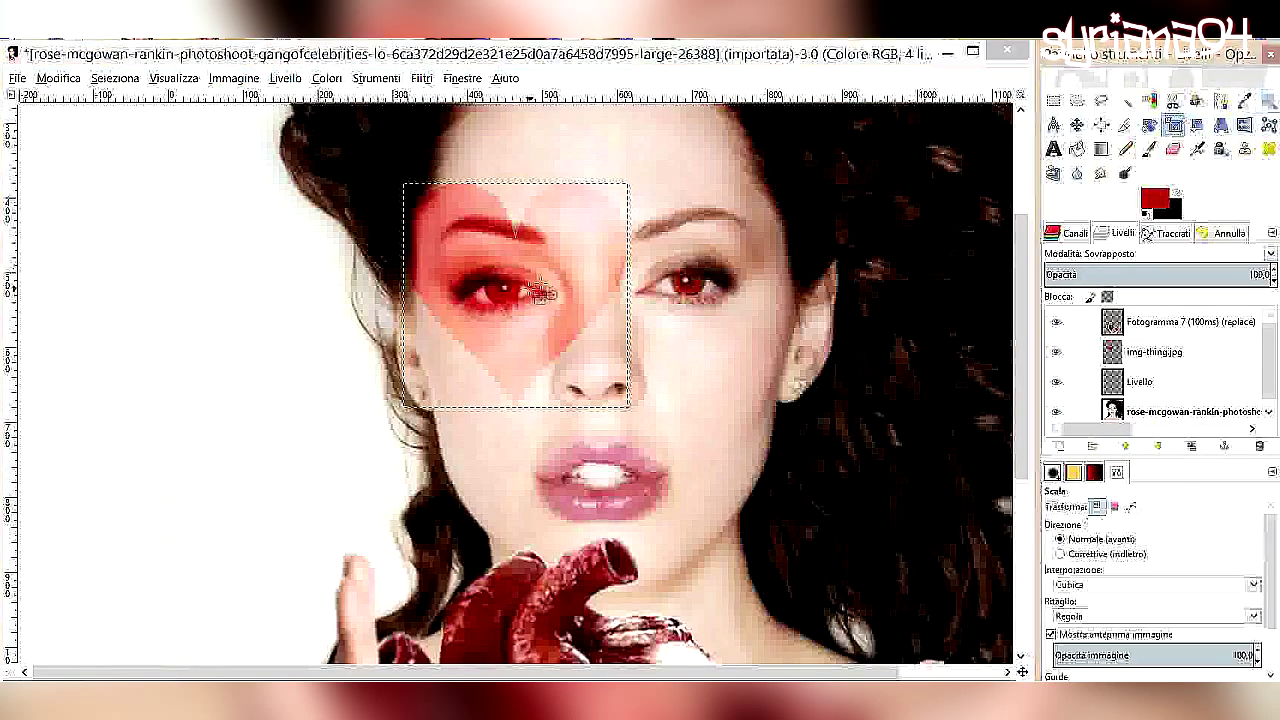
left_click(540, 290)
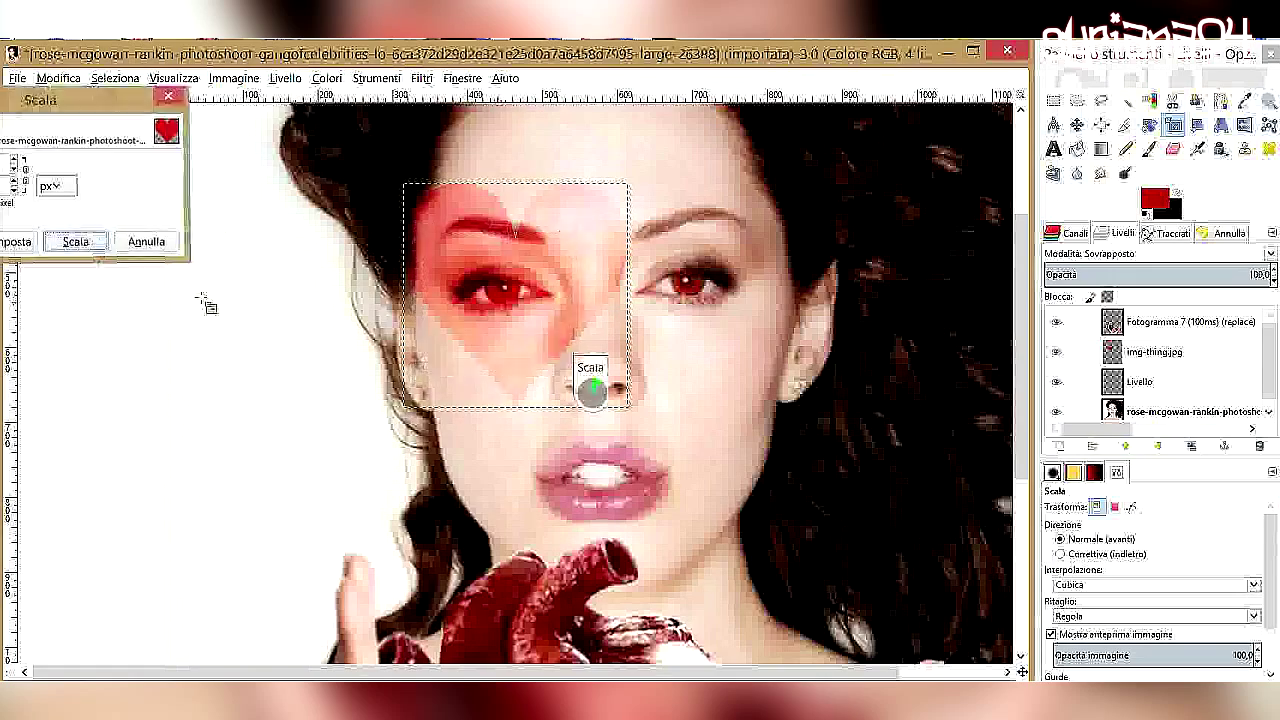
left_click_drag(591, 380, 572, 370)
key("Return")
key("m")
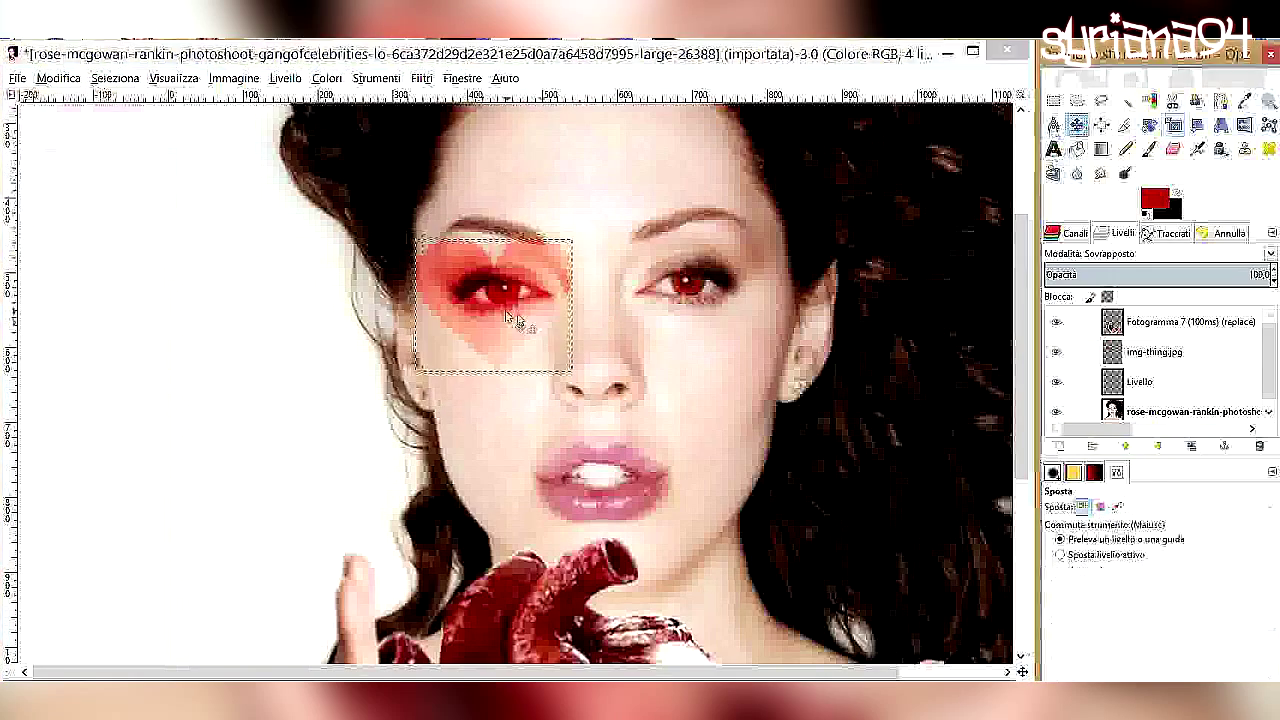
- Select the eye freehand, erase the red tint from it, and drop the selection
key("f")
scroll(497, 298, "up", 2)
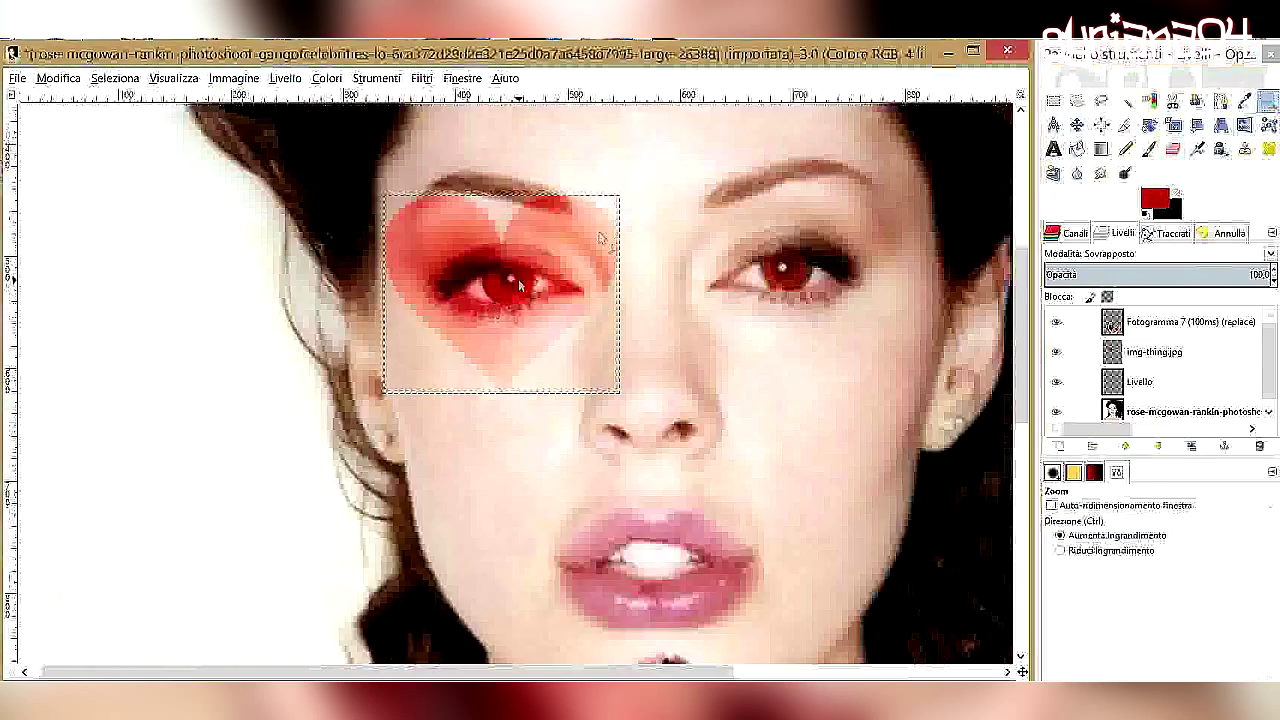
scroll(497, 298, "up", 1)
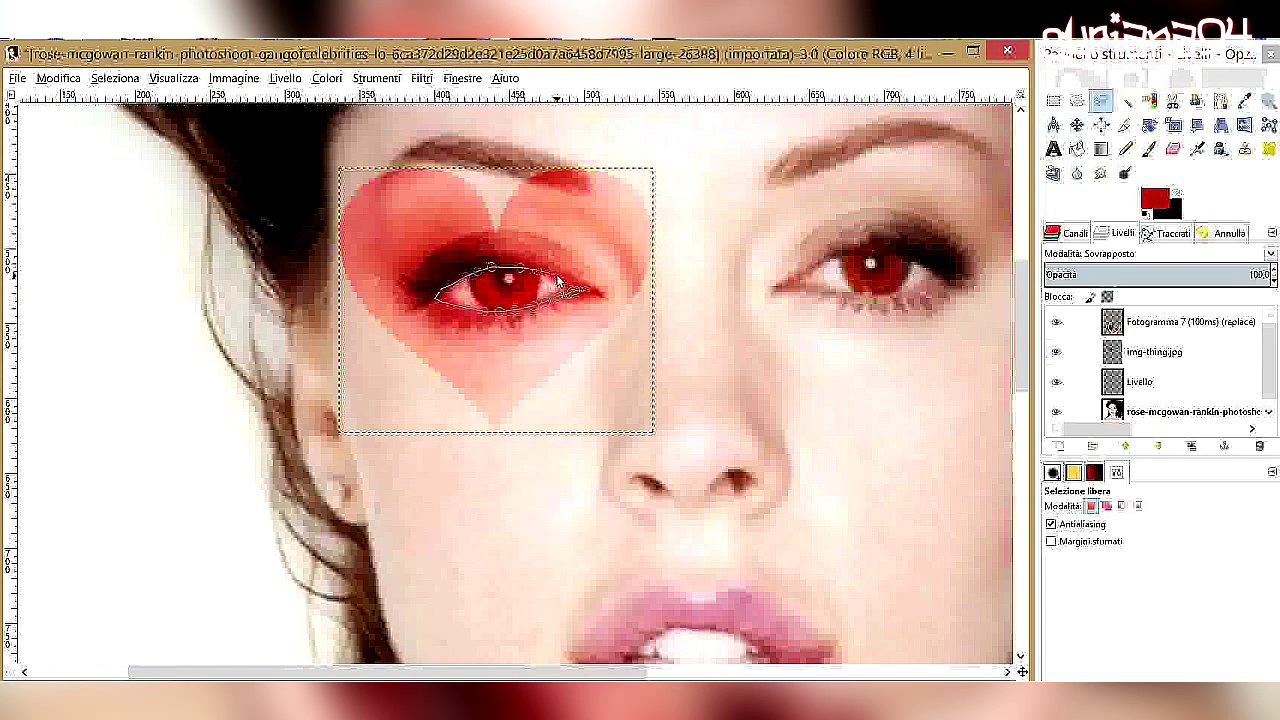
left_click(585, 292)
key("shift+e")
left_click_drag(500, 322, 487, 302)
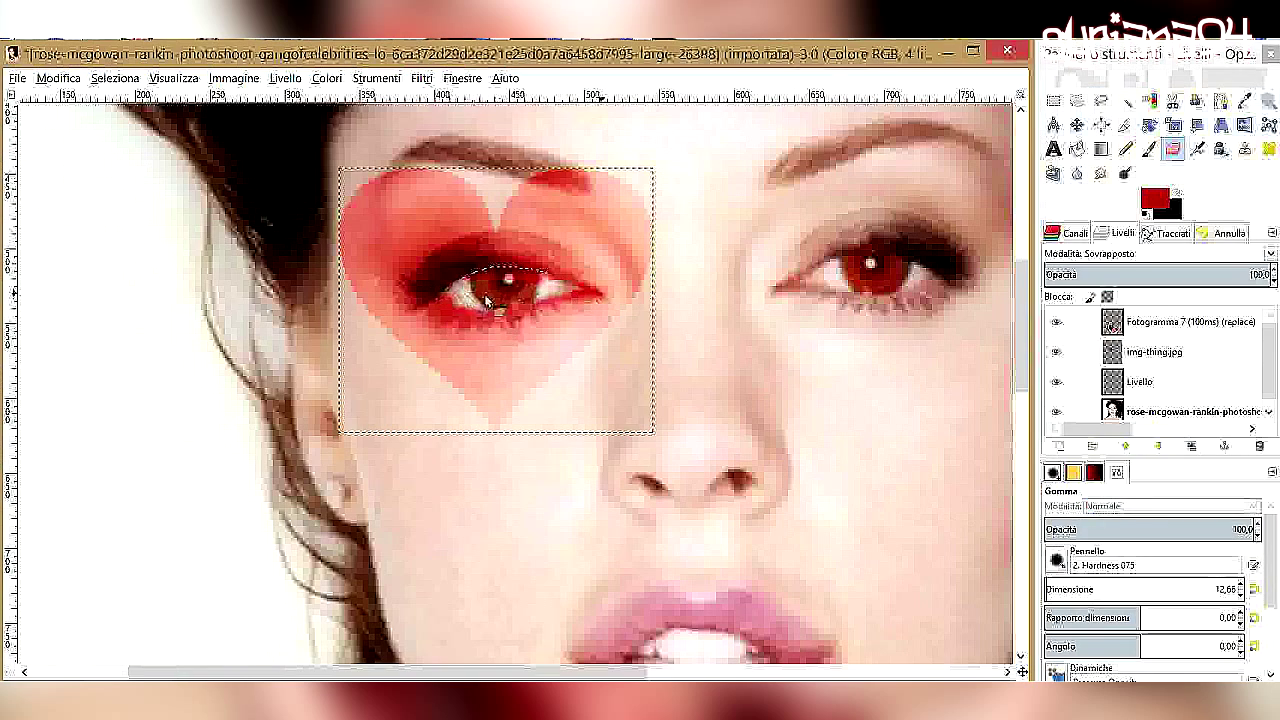
left_click(115, 78)
left_click(130, 116)
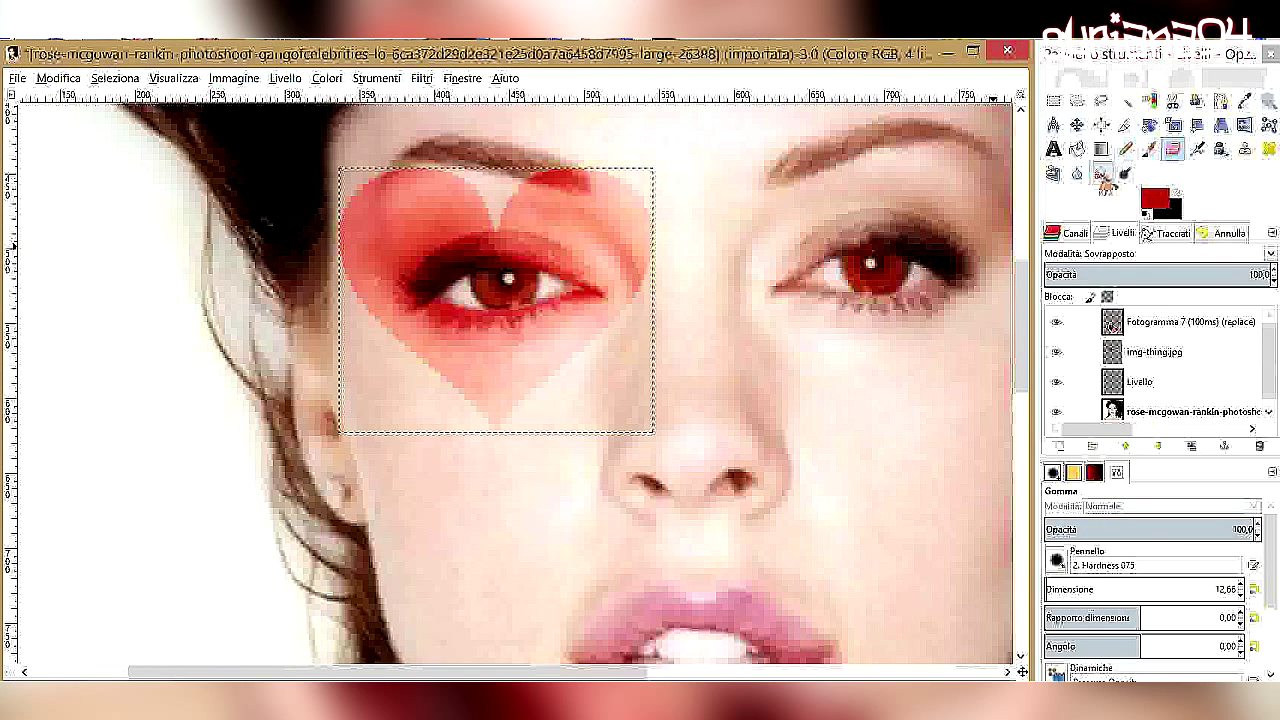
- Blur the heart's edges near the eye and nudge it slightly left
left_click(1077, 172)
left_click(1160, 352)
left_click_drag(542, 307, 440, 298)
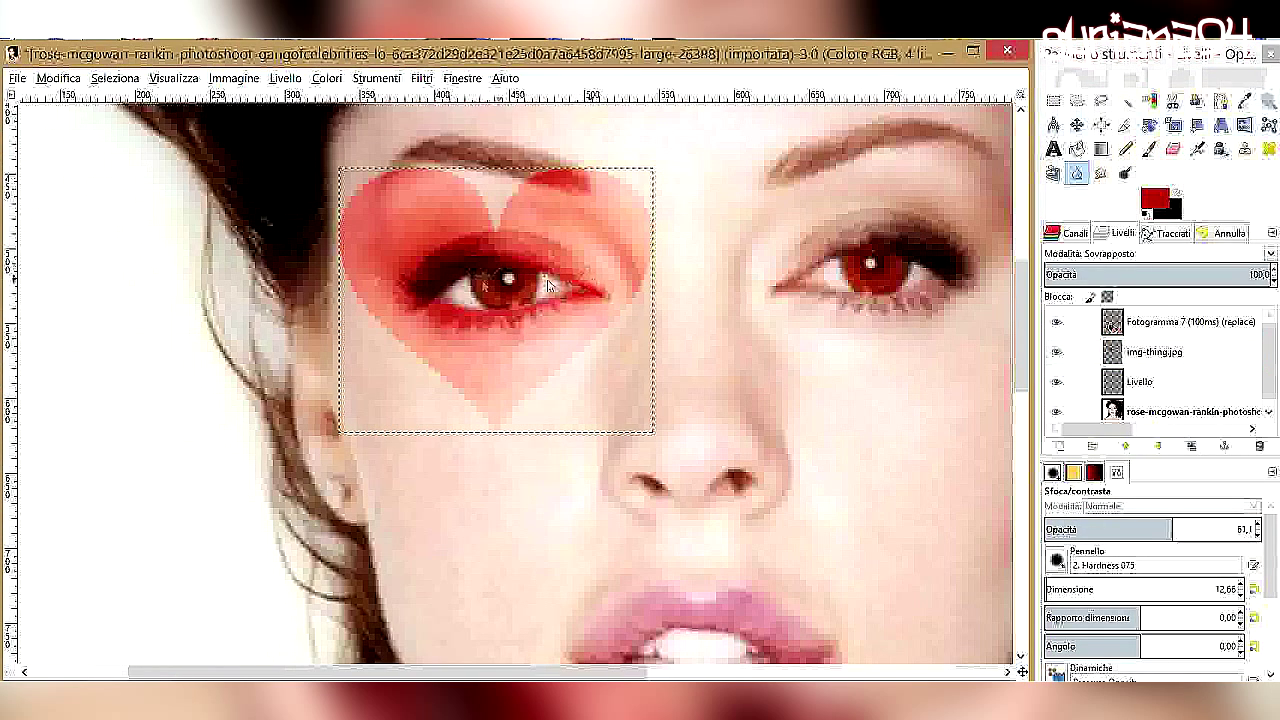
key("m")
left_click_drag(480, 300, 477, 300)
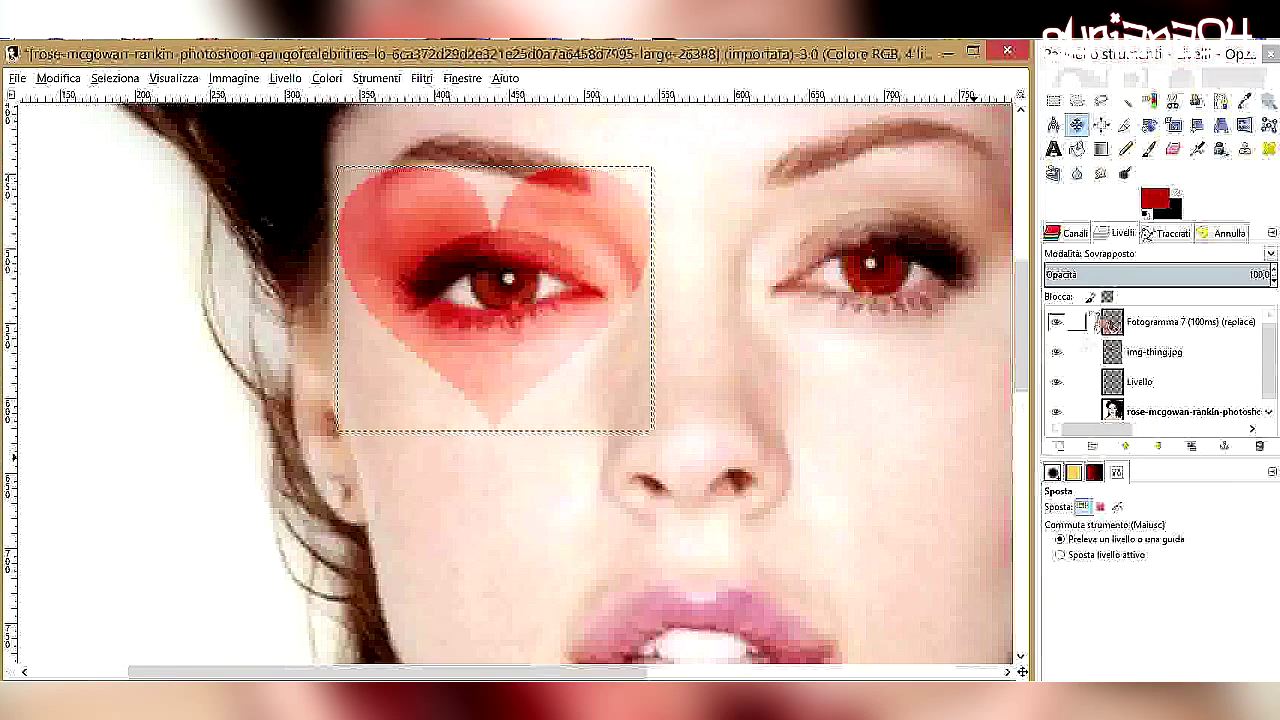
key("z")
left_click(823, 494, "ctrl")
left_click(1155, 352)
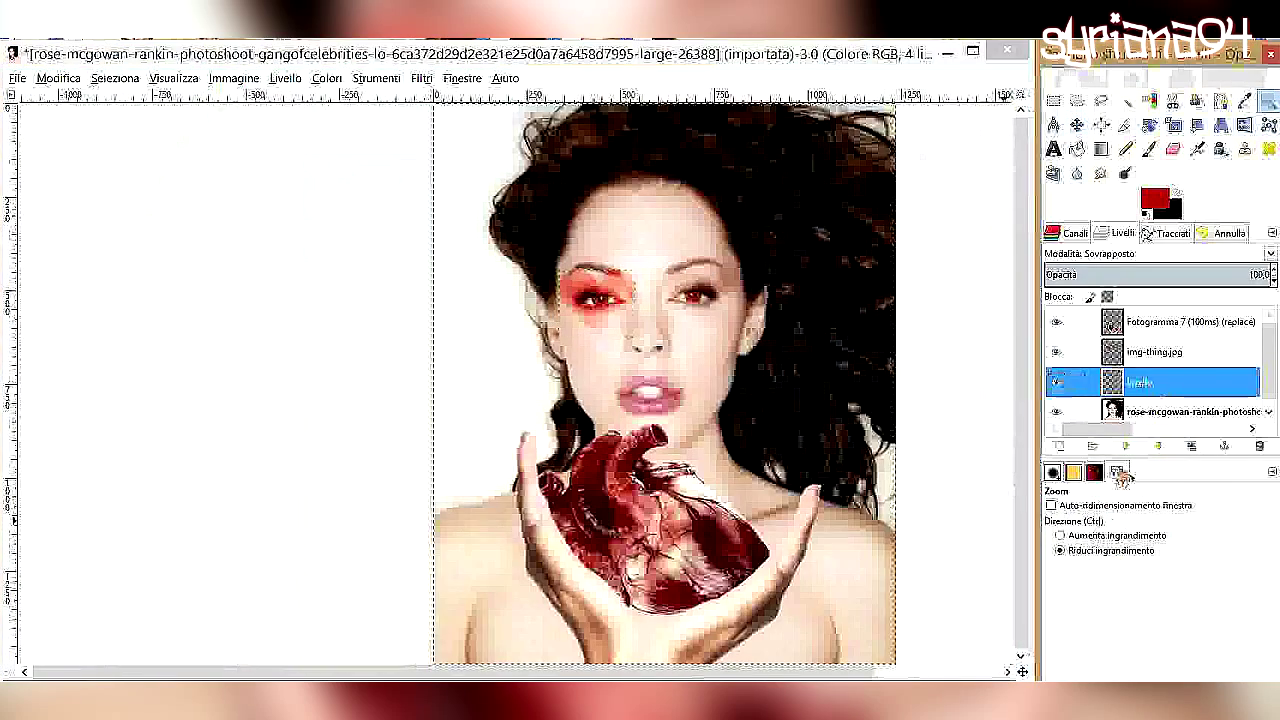
- Adjust the heart's tones with Curves, then zoom back out to the whole image
left_click(326, 78)
left_click(400, 208)
left_click_drag(1194, 386, 1134, 351)
left_click(1127, 549)
key("plus")
key("plus")
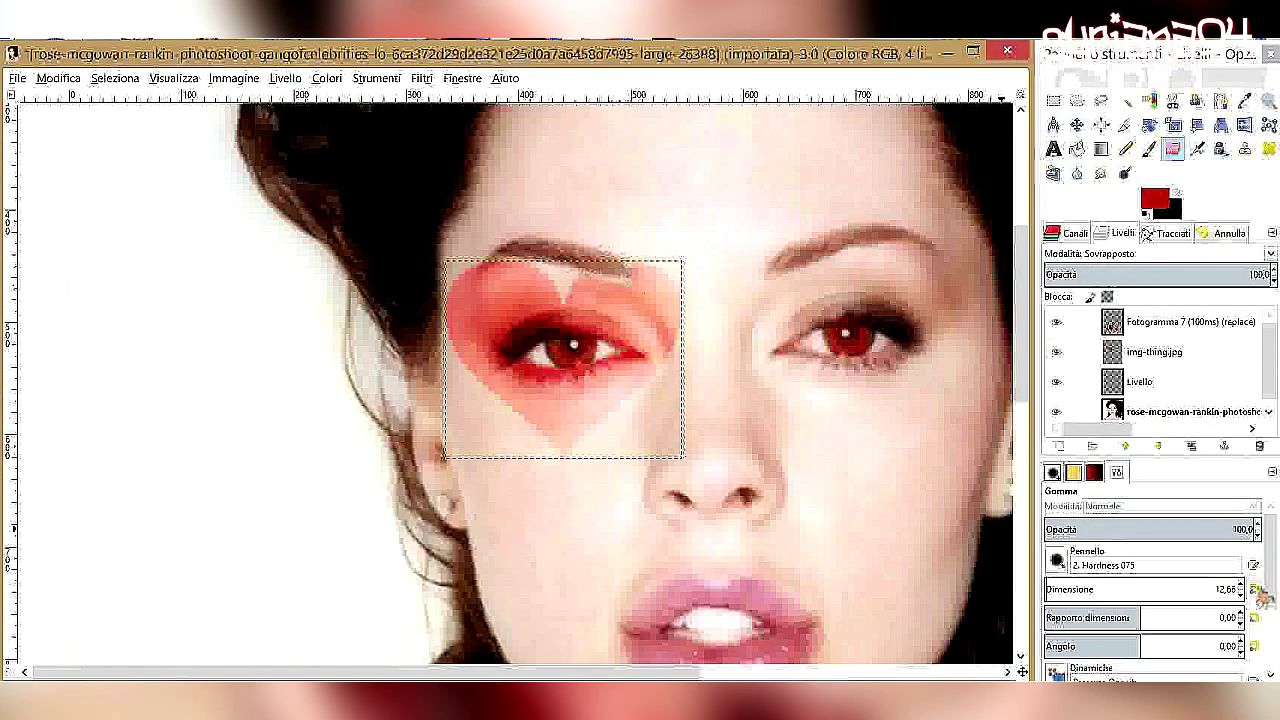
scroll(1262, 596, "down", 3)
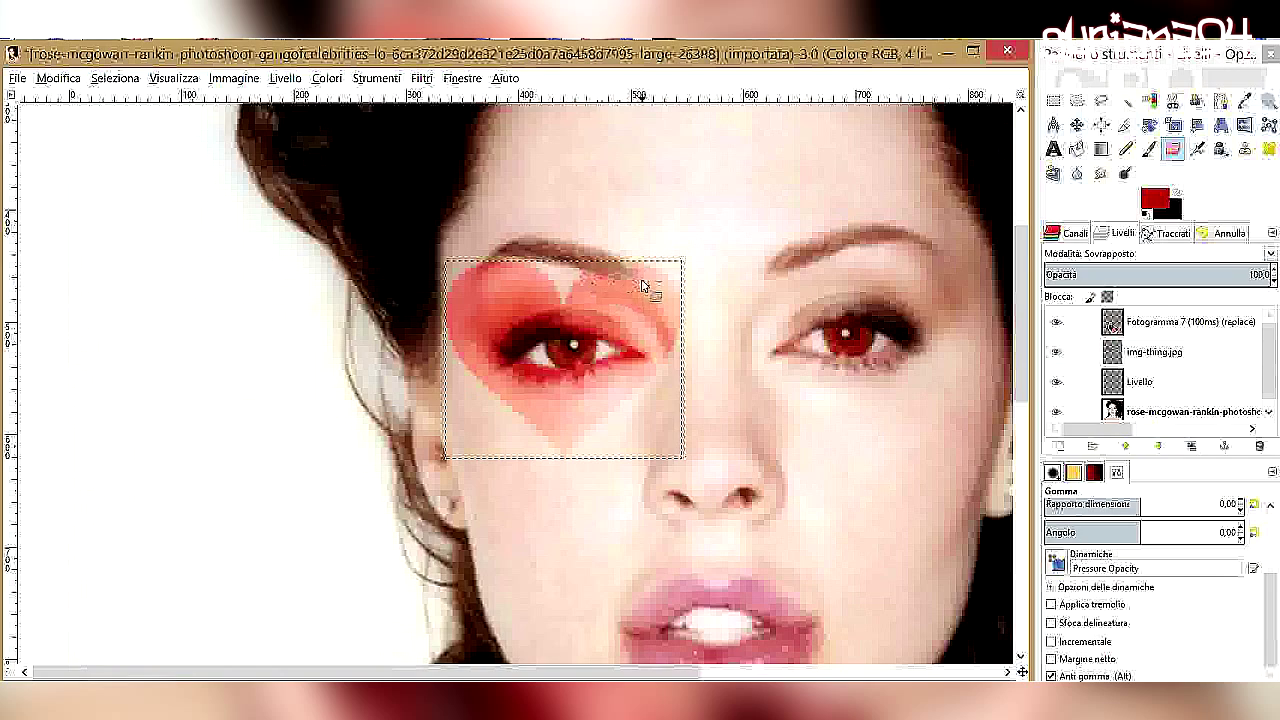
left_click(1077, 172)
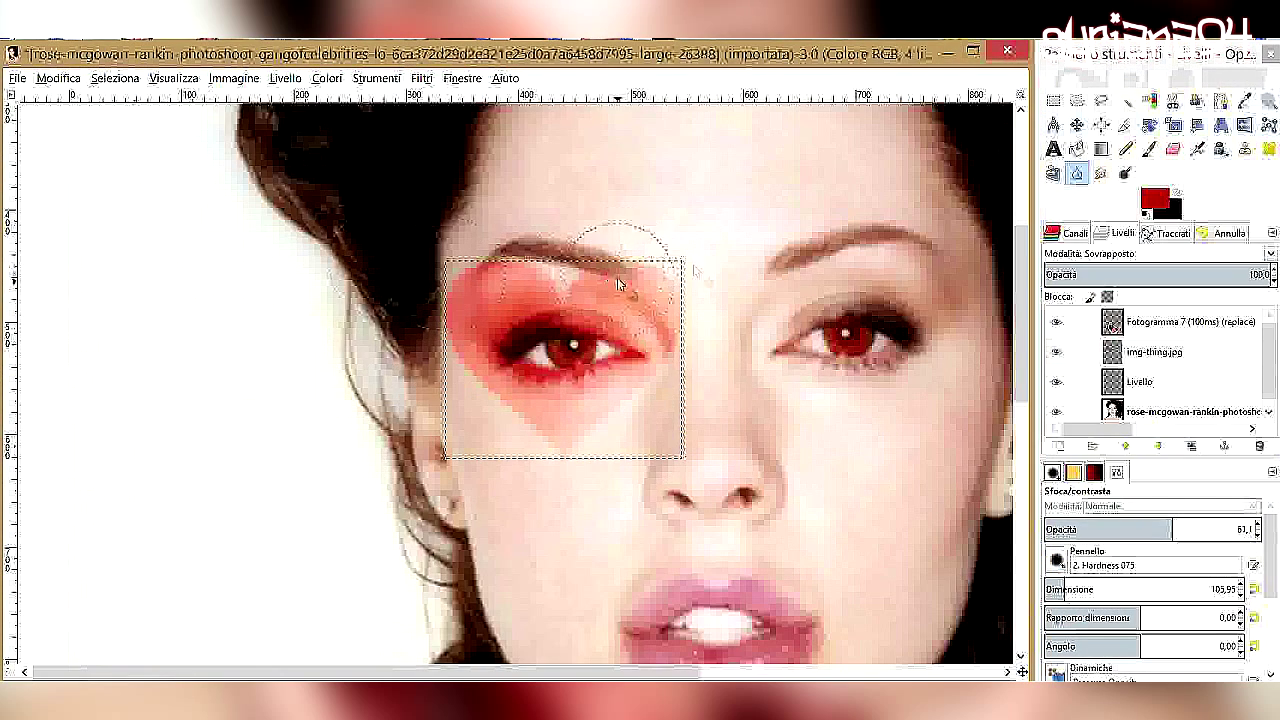
key("z")
left_click(600, 420, "ctrl")
left_click(680, 480, "ctrl")
left_click(765, 560, "ctrl")
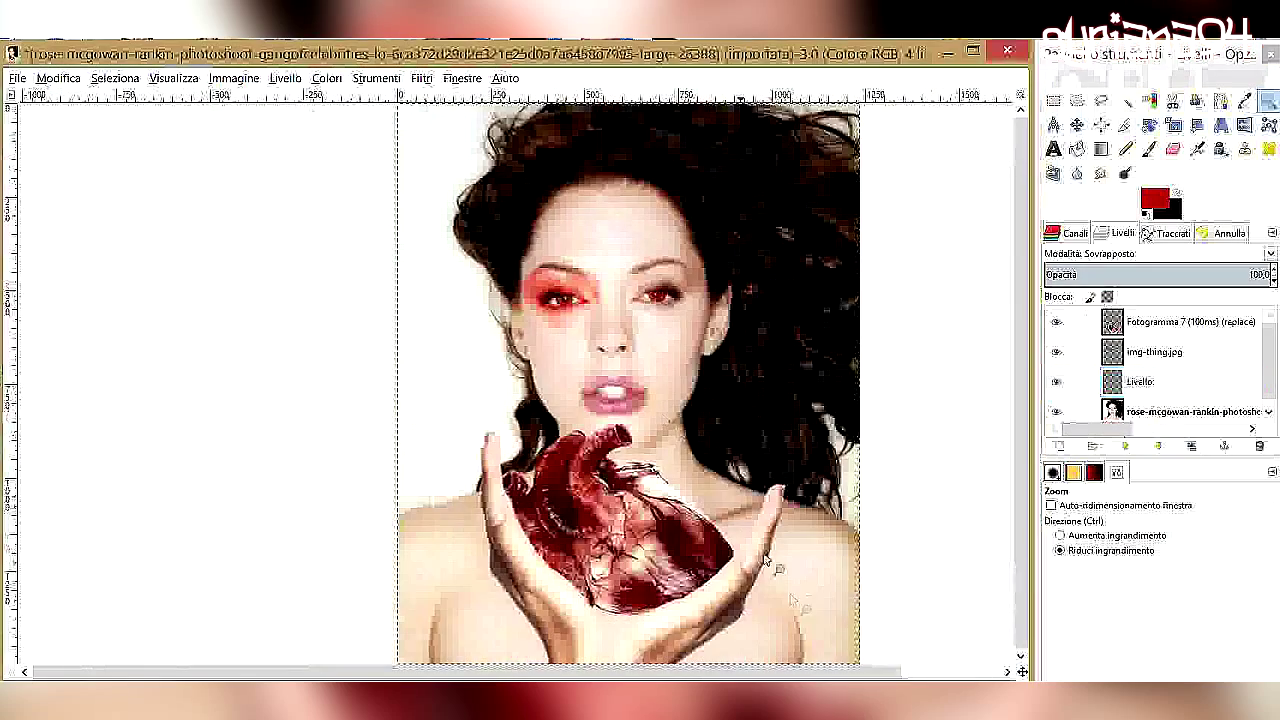
- Open the blood splatter image as a layer, raise it to the top, and move it to the mouth
left_click(17, 78)
left_click(55, 164)
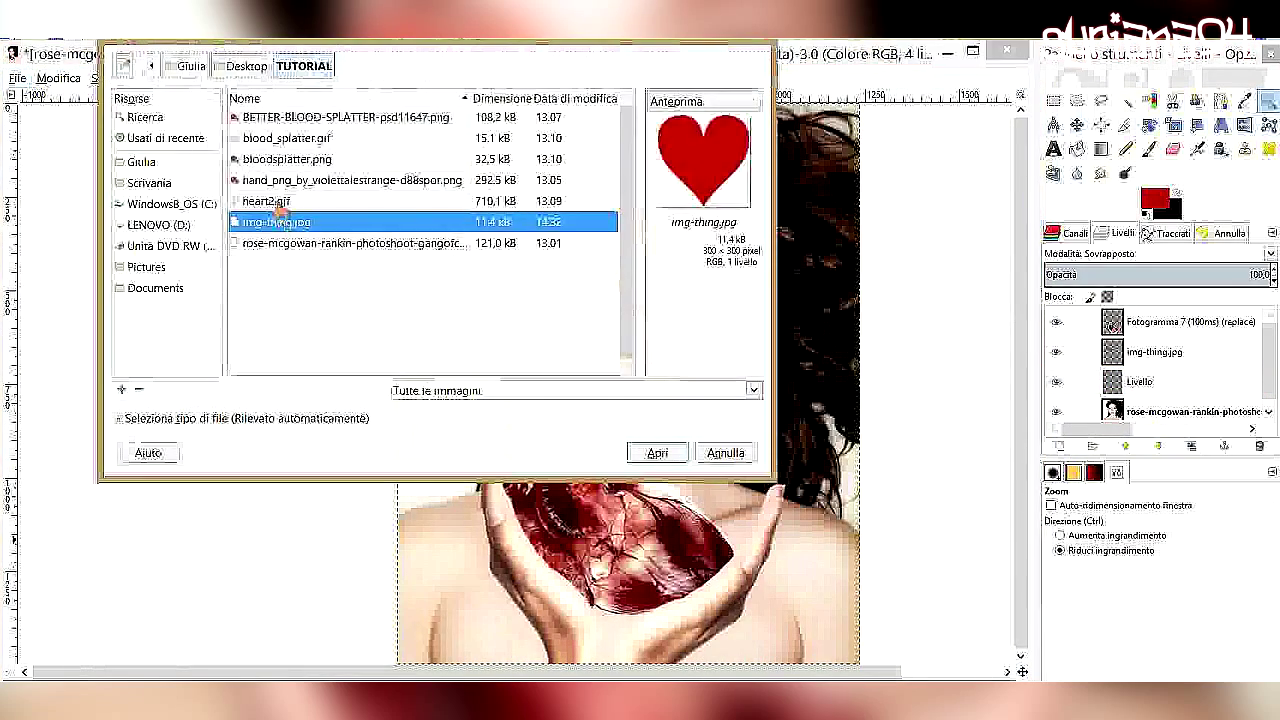
left_click(285, 159)
left_click(657, 453)
key("m")
left_click_drag(620, 380, 675, 585)
left_click(1180, 381)
left_click_drag(1180, 370, 1180, 322)
left_click_drag(675, 628, 643, 374)
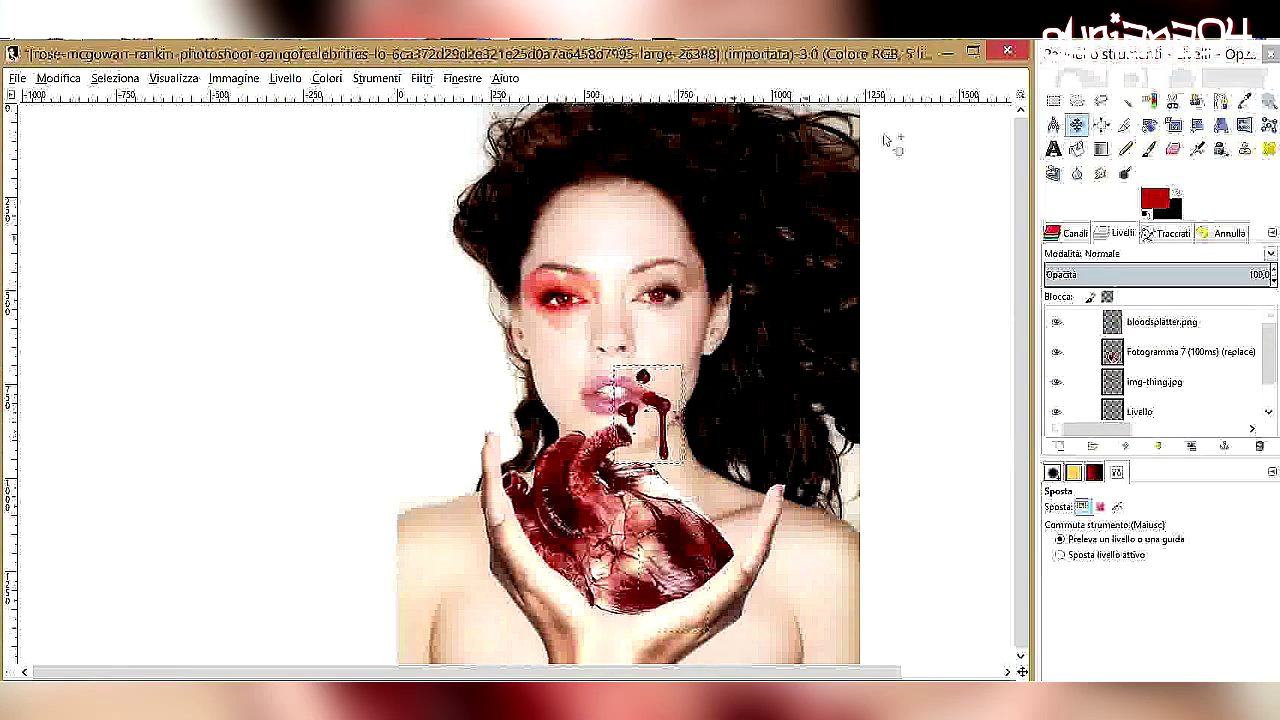
- Shrink the blood splatter to a small size at the lip corner
scroll(643, 374, "up", 3)
key("shift+t")
left_click(650, 598)
mouse_move(755, 300)
left_mouse_down()
mouse_move(601, 522)
mouse_move(622, 395)
left_mouse_up()
key("Return")
key("m")
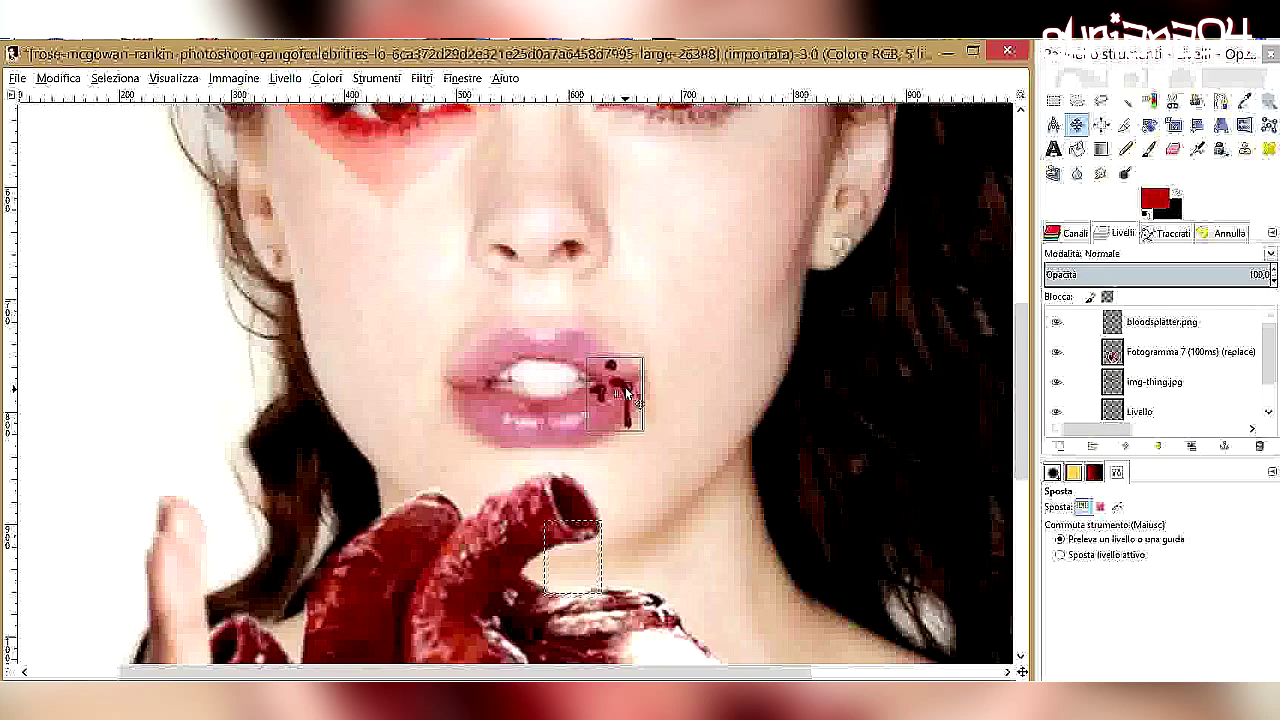
left_click(1190, 400)
- Paint red over the lips, then erase the red from the teeth
key("p")
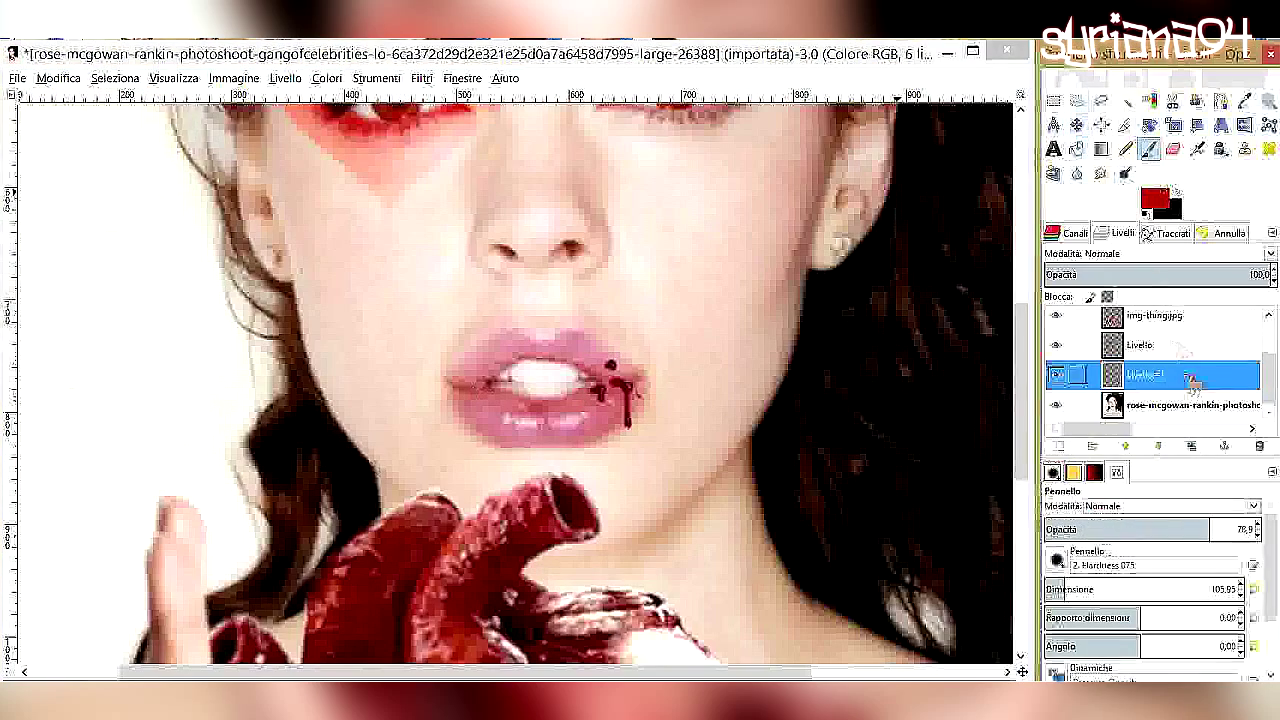
scroll(560, 420, "up", 2)
mouse_move(640, 430)
left_mouse_down()
mouse_move(490, 477)
mouse_move(480, 446)
left_mouse_up()
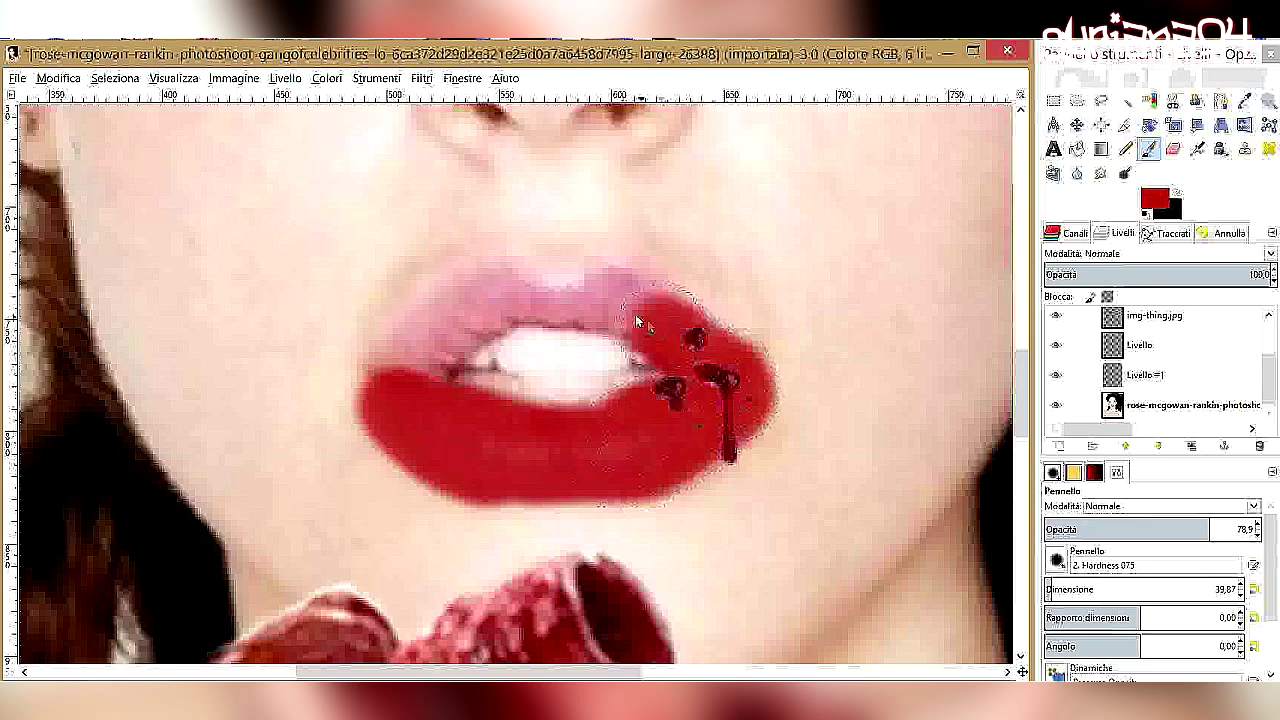
key("shift+e")
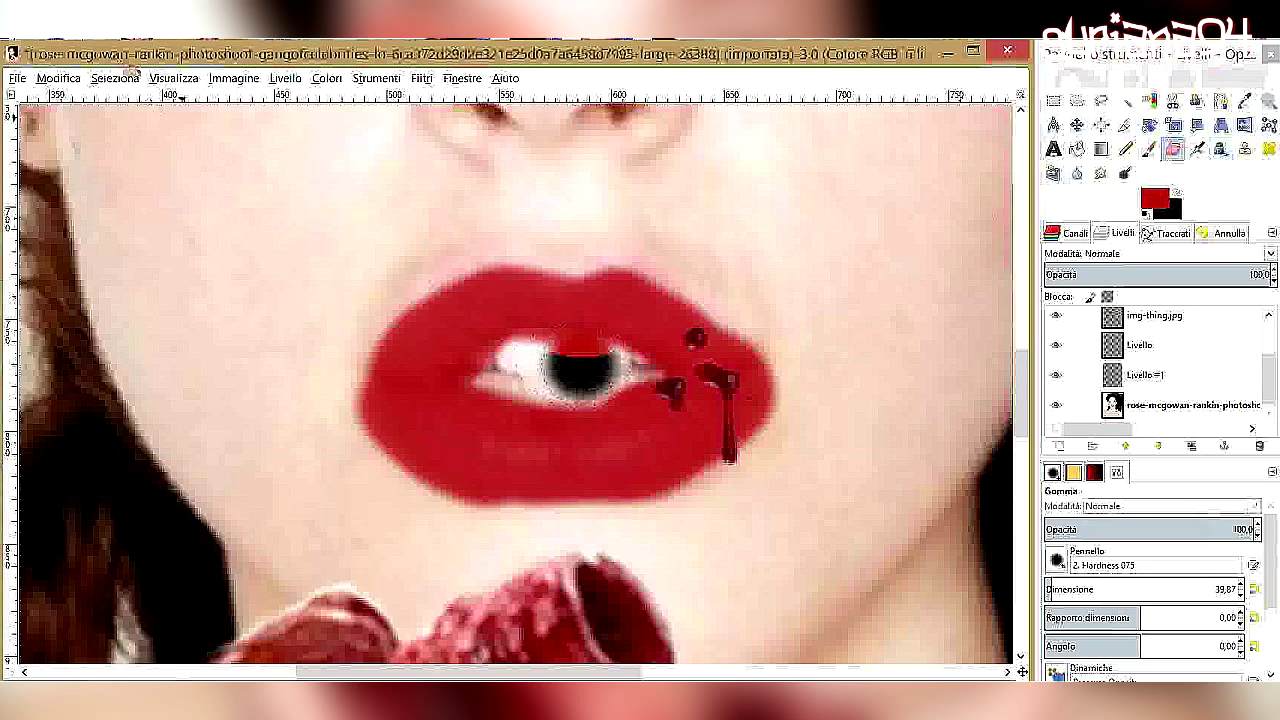
left_click(285, 78)
key("Escape")
left_click_drag(495, 378, 640, 368)
- Erase stray red paint past the right lip edge and below the lower lip
left_click(1150, 374)
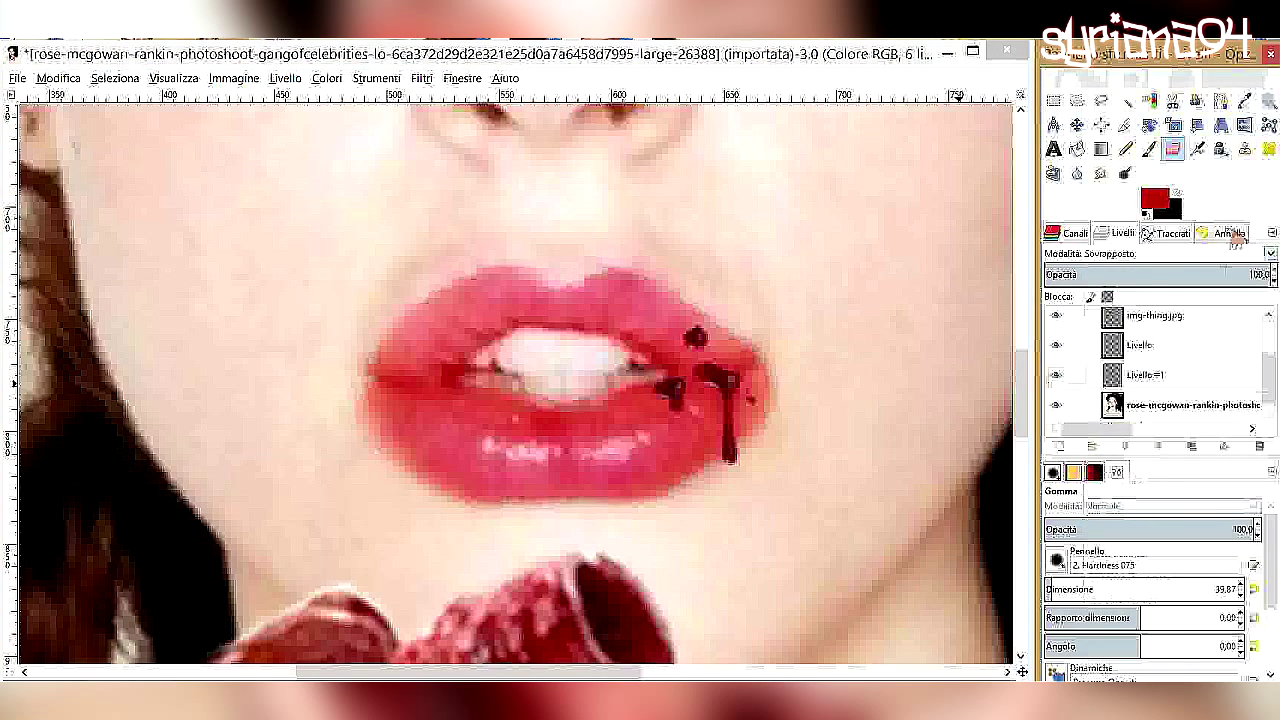
left_click(778, 440)
scroll(1150, 590, "down", 3)
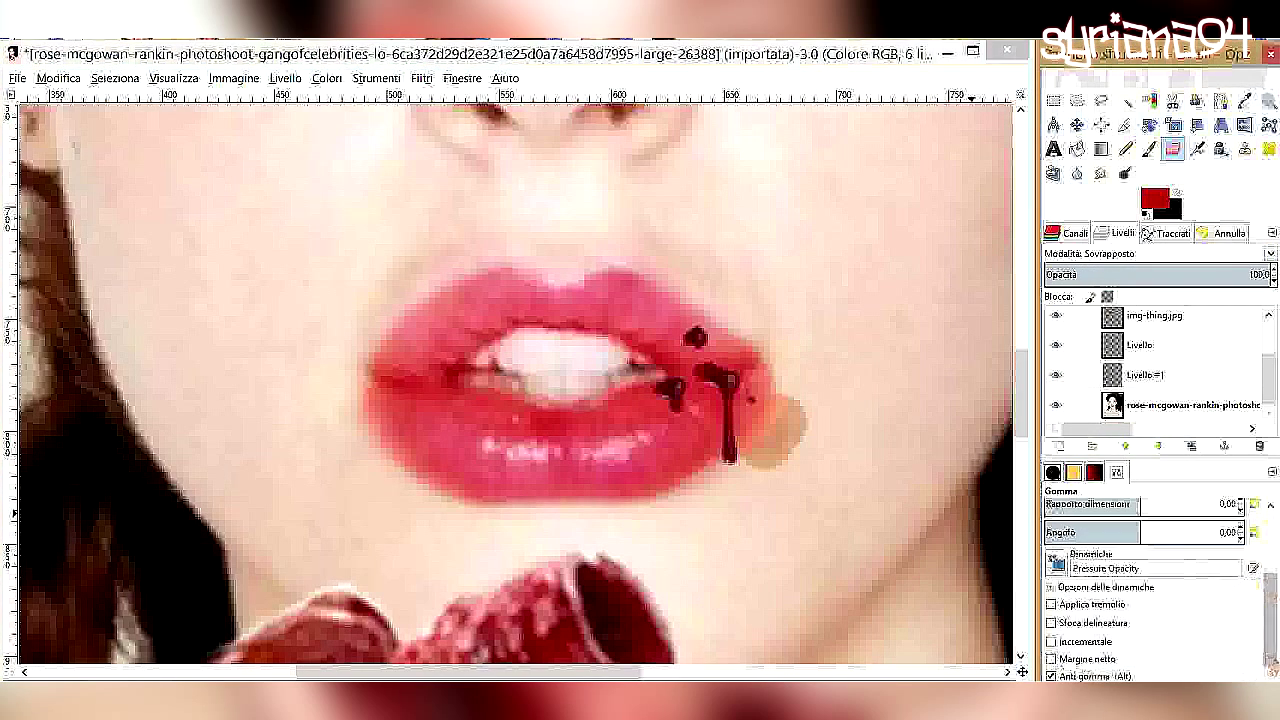
left_click_drag(800, 408, 779, 435)
left_click_drag(706, 507, 491, 527)
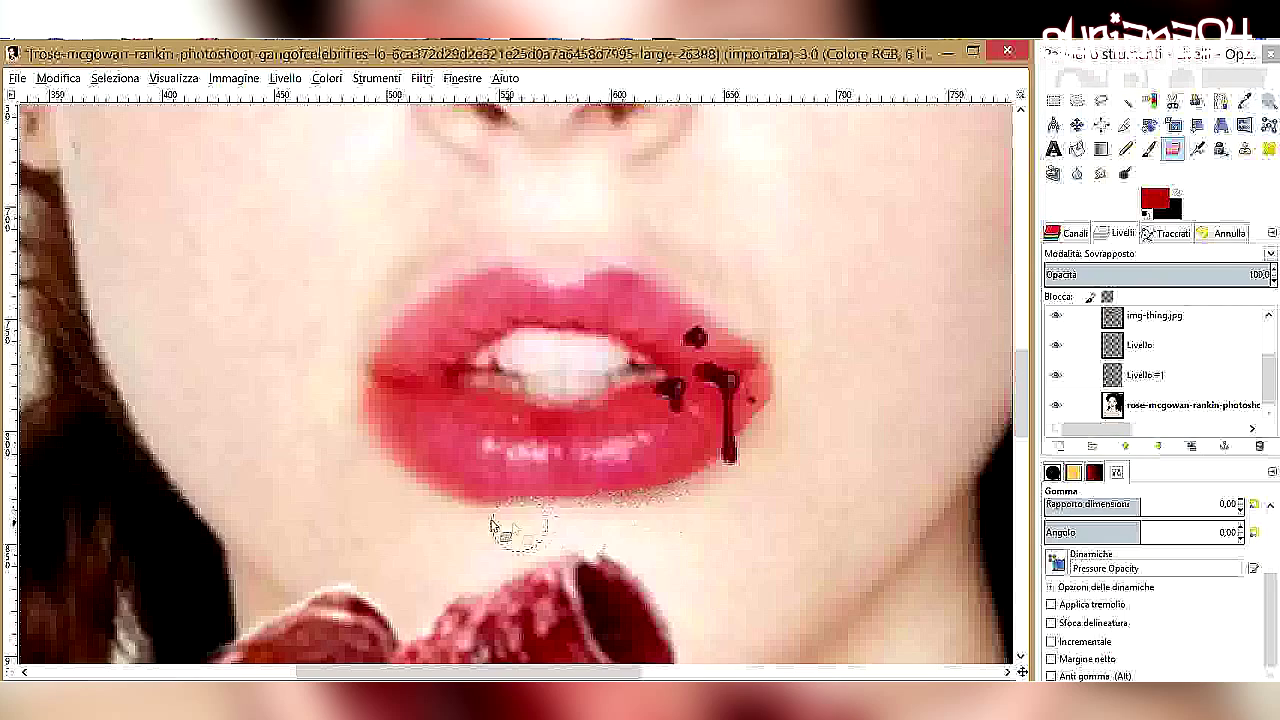
- Soften the lip outlines around the blood drips and zoom out to the whole image
left_click(1178, 124)
left_click(587, 476)
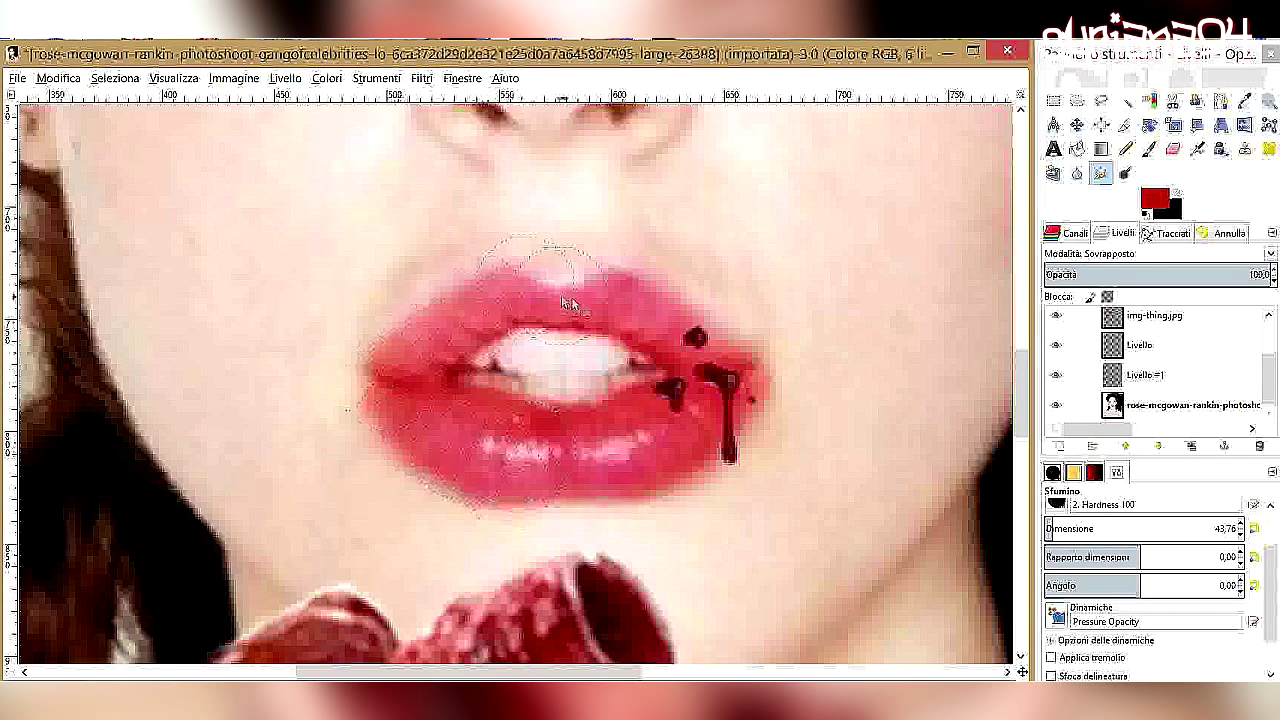
scroll(372, 380, "up", 2)
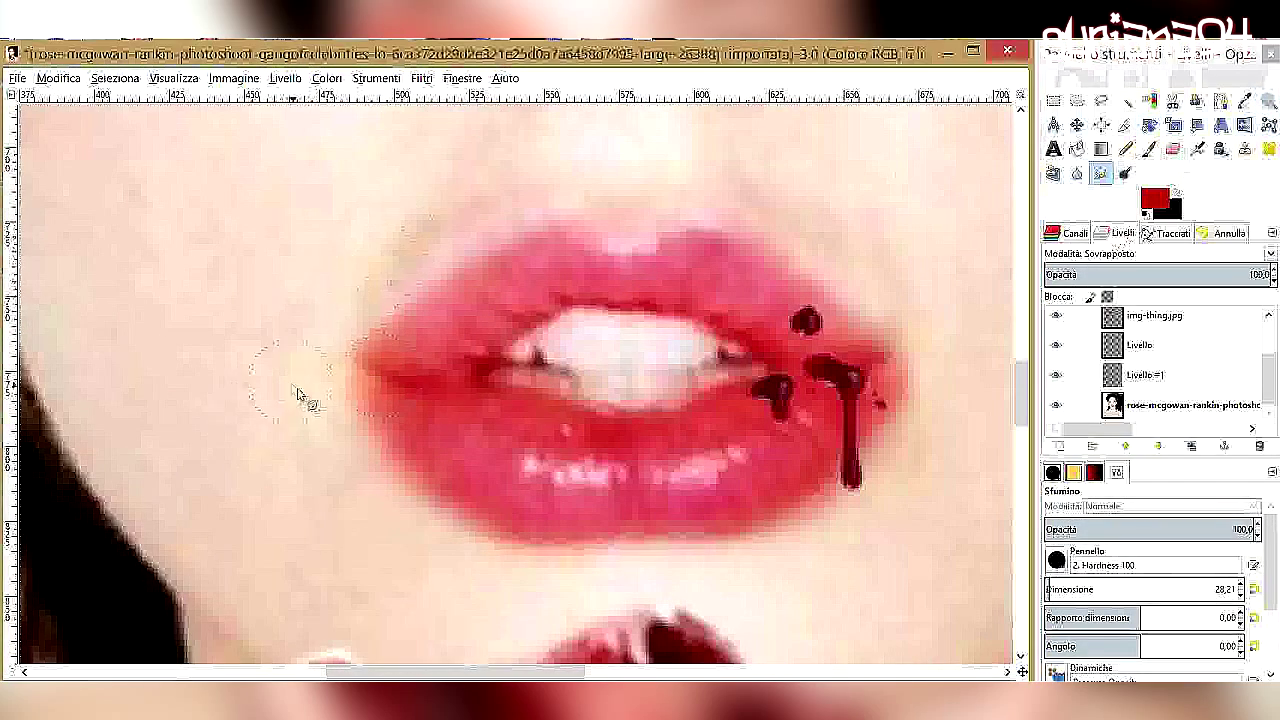
key("z")
left_click(834, 529, "ctrl")
left_click(834, 530, "ctrl")
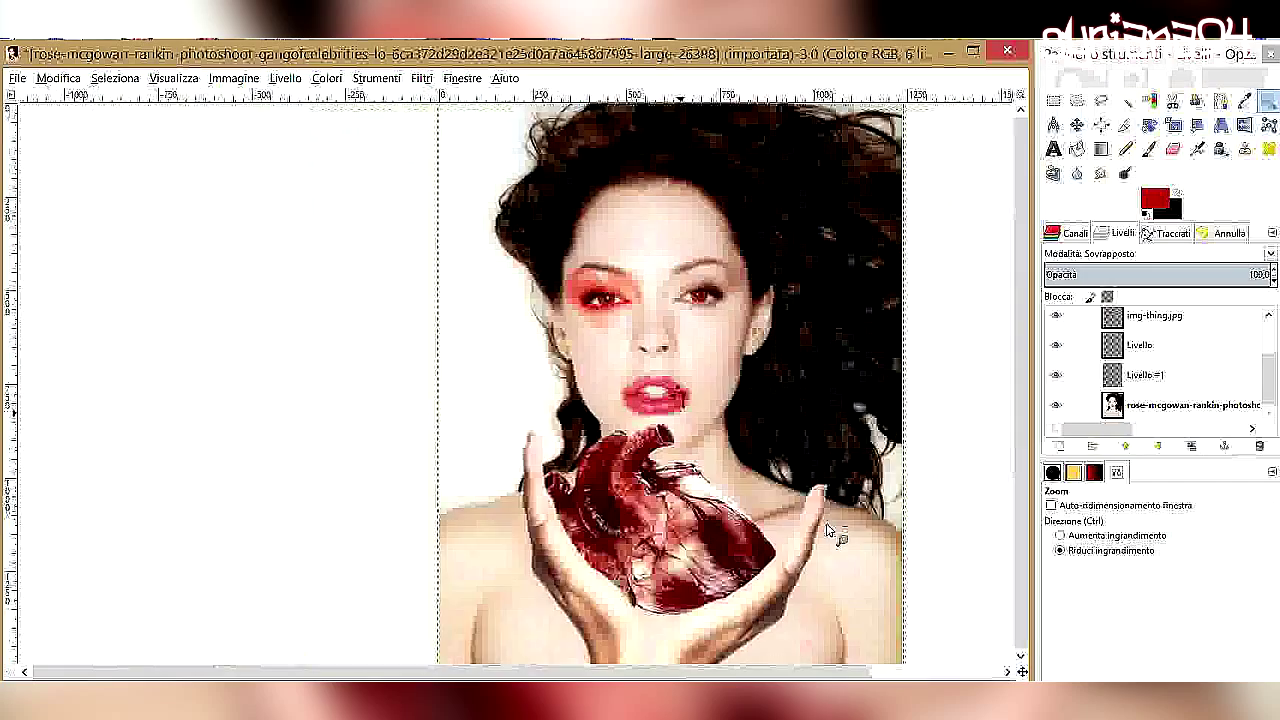
- Add queens.jpg as a layer and enlarge it to cover the portrait
left_click(17, 78)
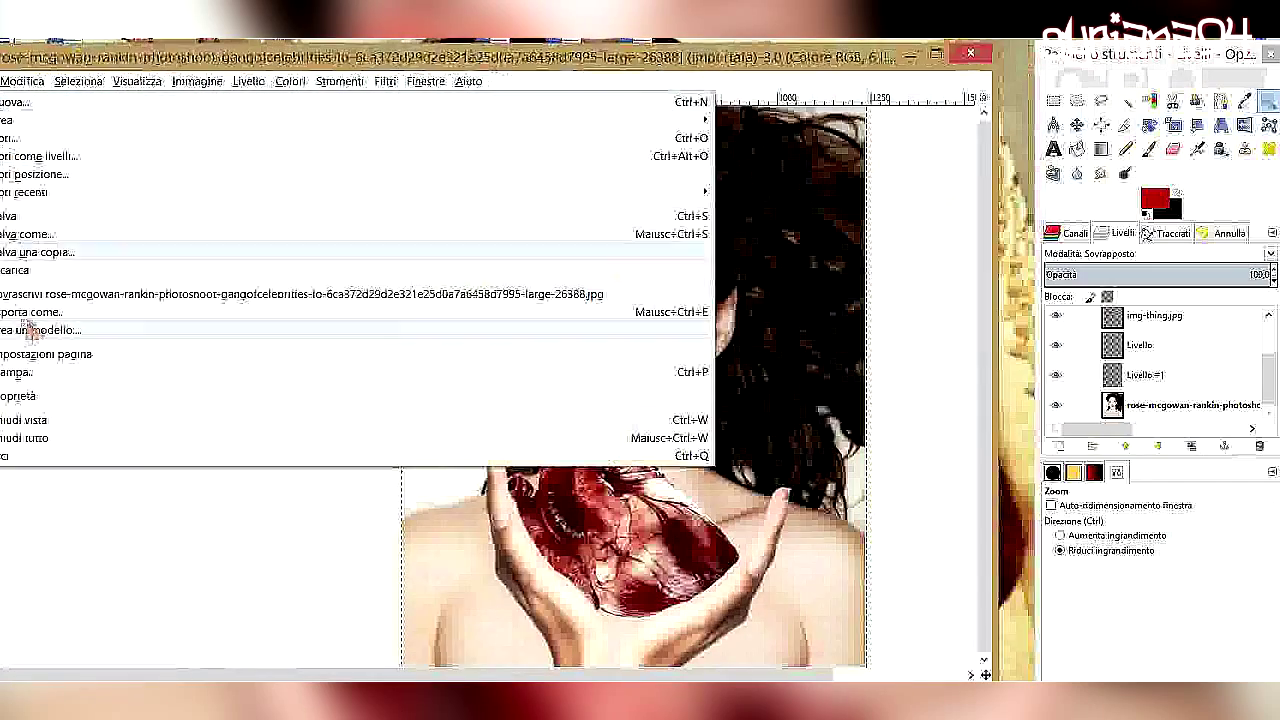
left_click(80, 152)
left_click(380, 139)
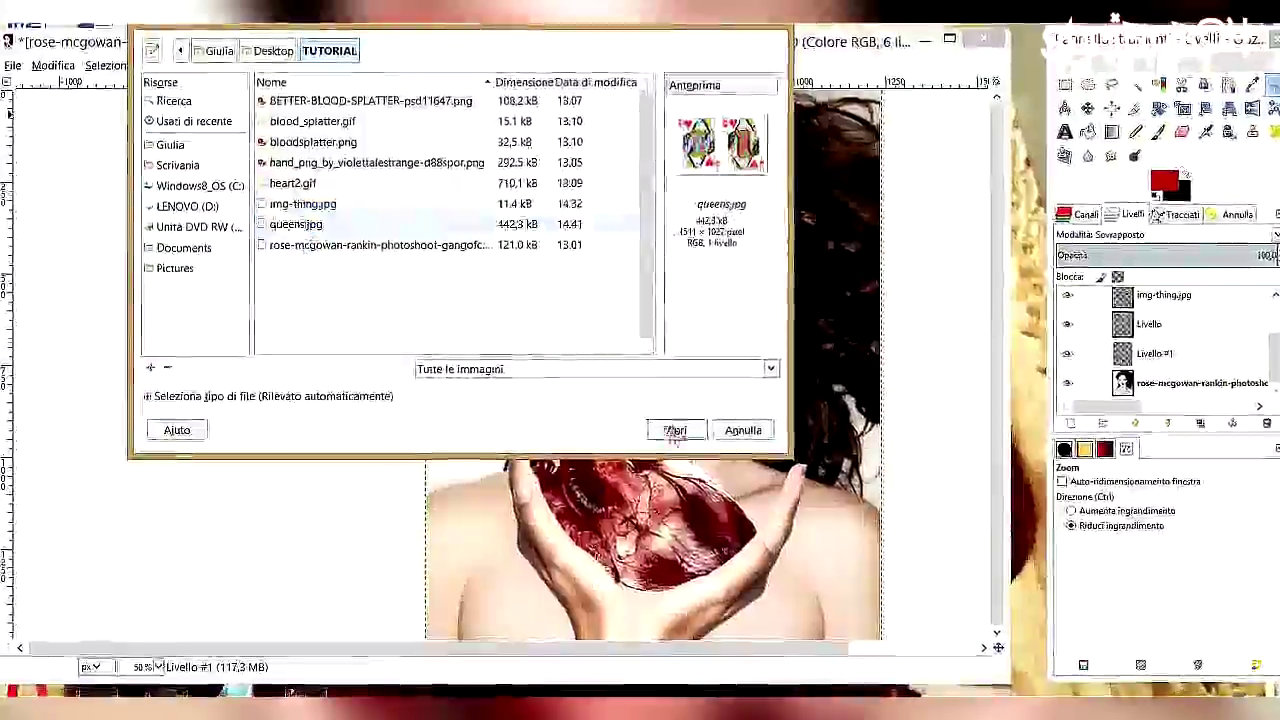
left_click(675, 431)
key("shift+s")
left_click_drag(940, 545, 1000, 560)
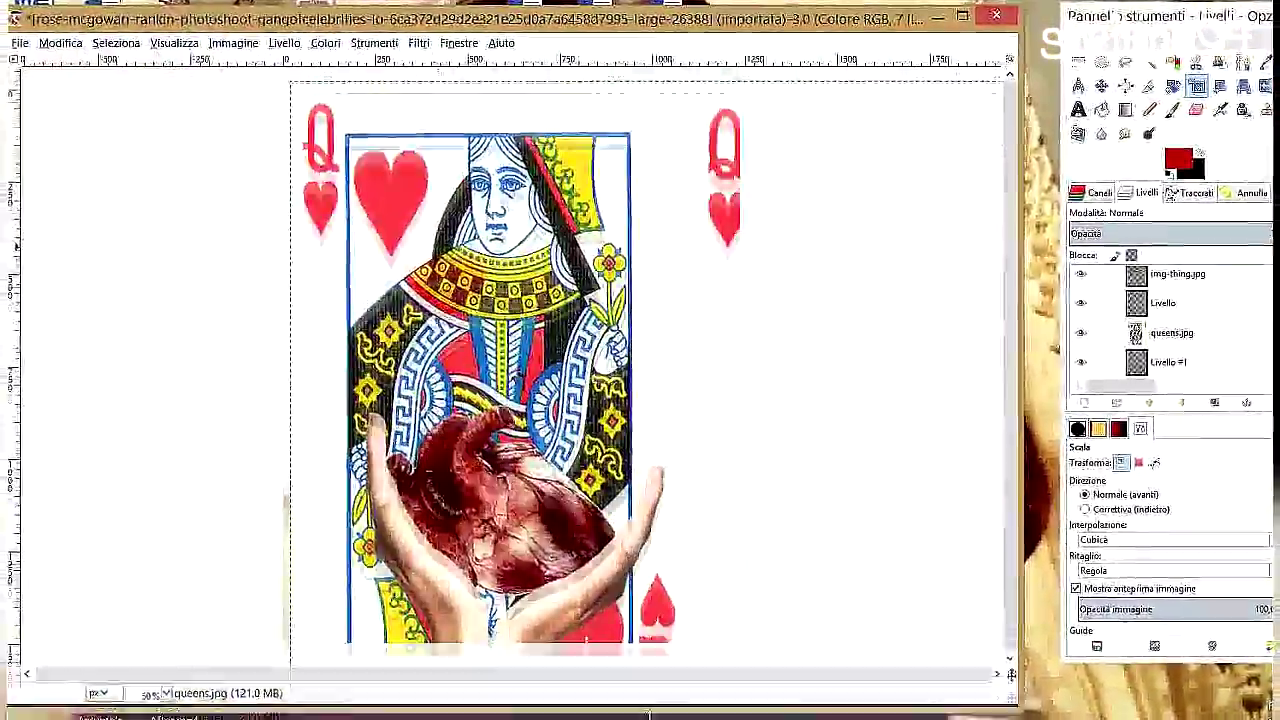
- Try Lighten only and Hard light modes on the card, then return it to Normal
left_click(1115, 213)
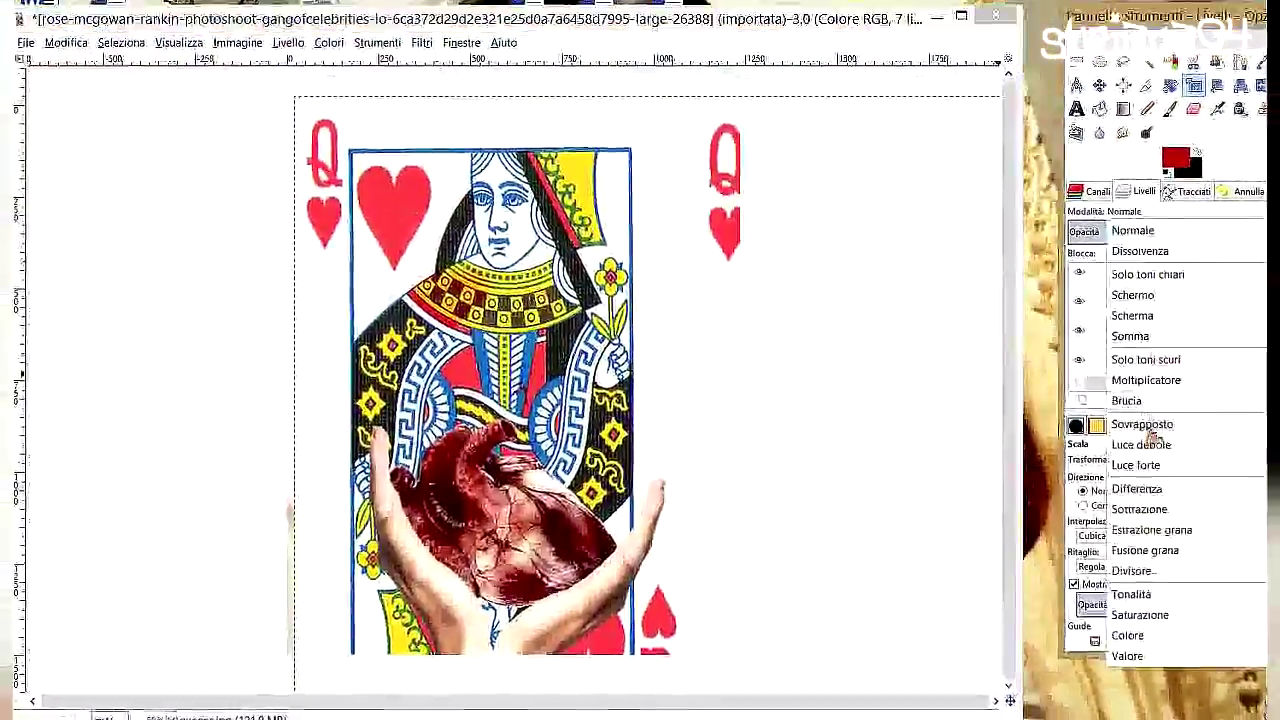
left_click(1142, 270)
left_click(1115, 207)
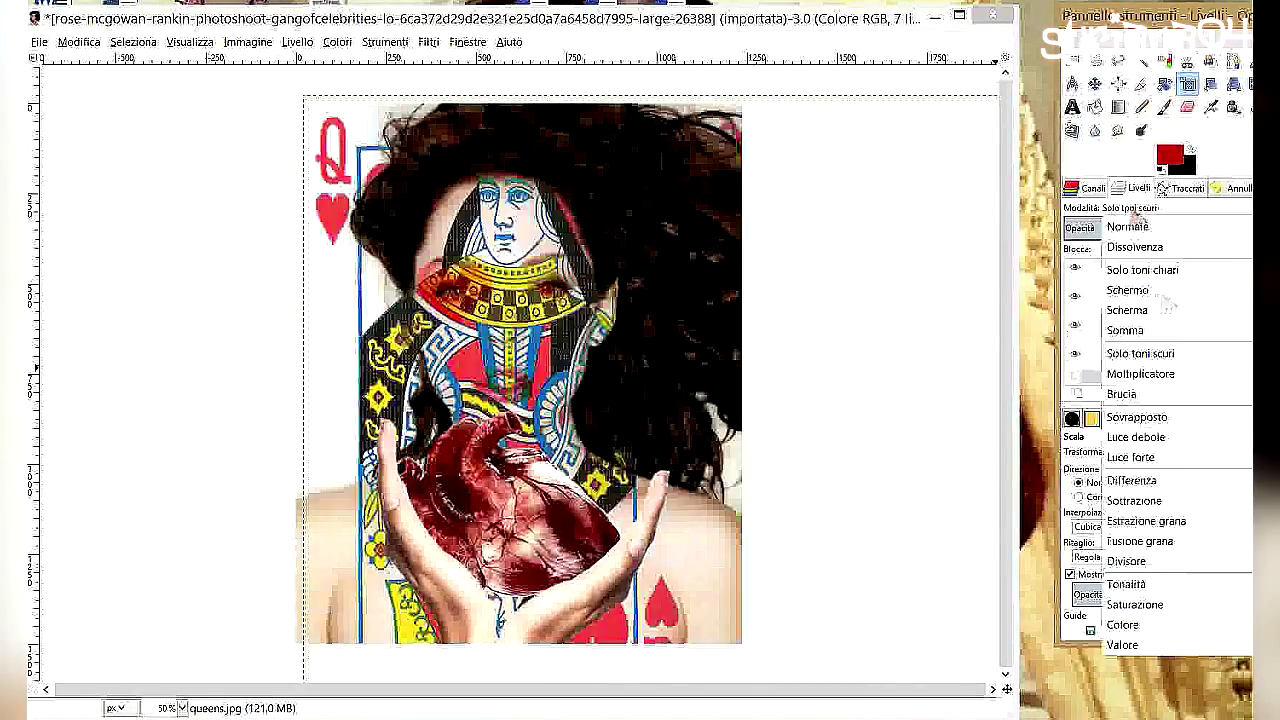
left_click(1140, 457)
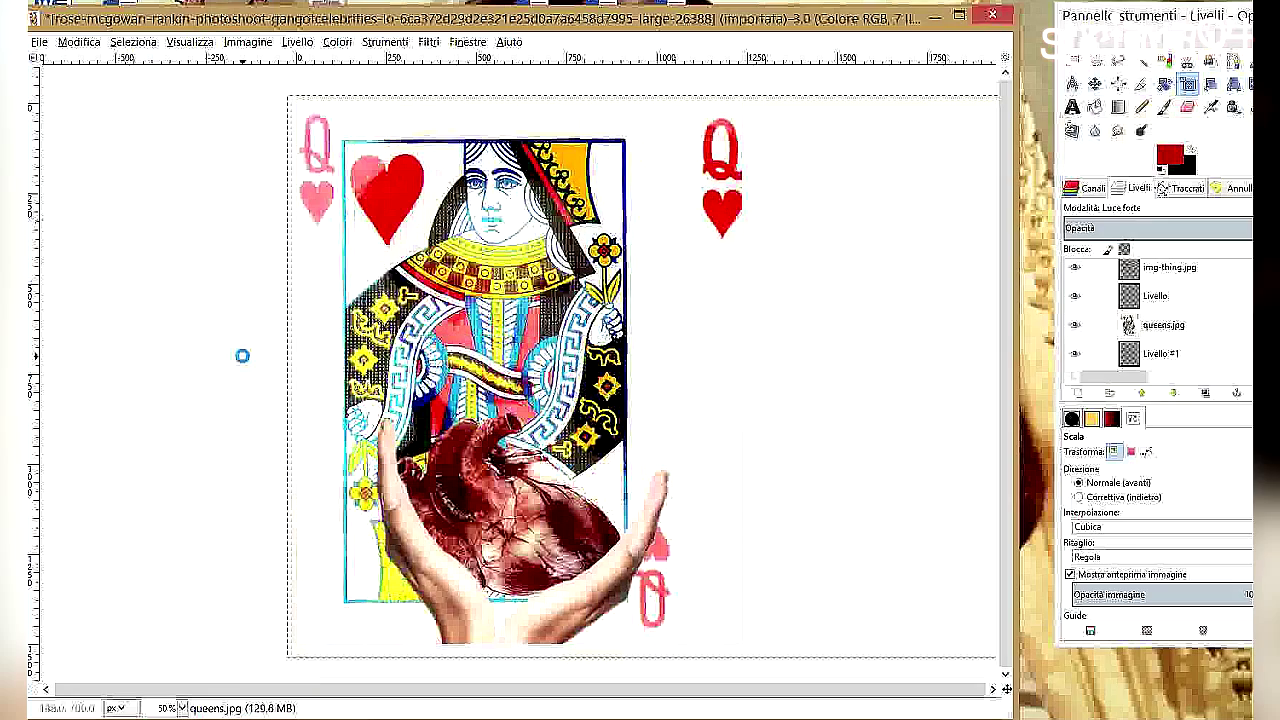
scroll(1145, 210, "up", 2)
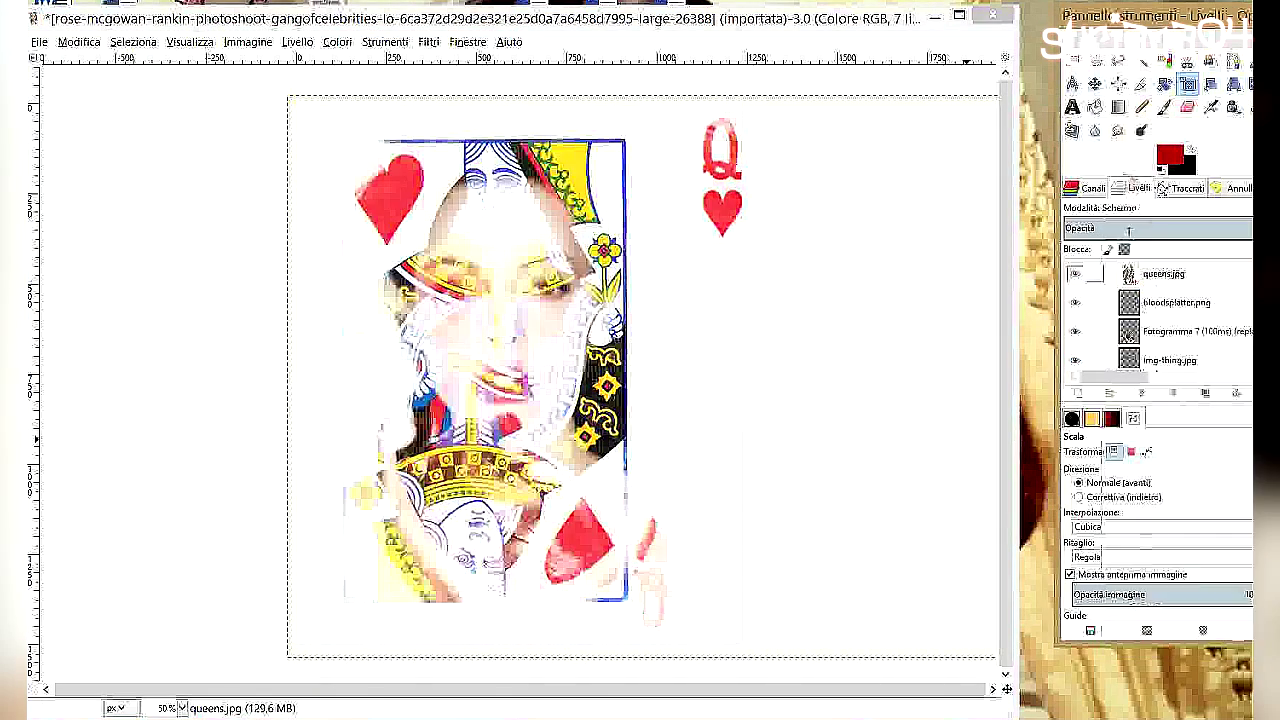
scroll(1145, 210, "up", 2)
scroll(1145, 210, "up", 2)
left_click(1145, 208)
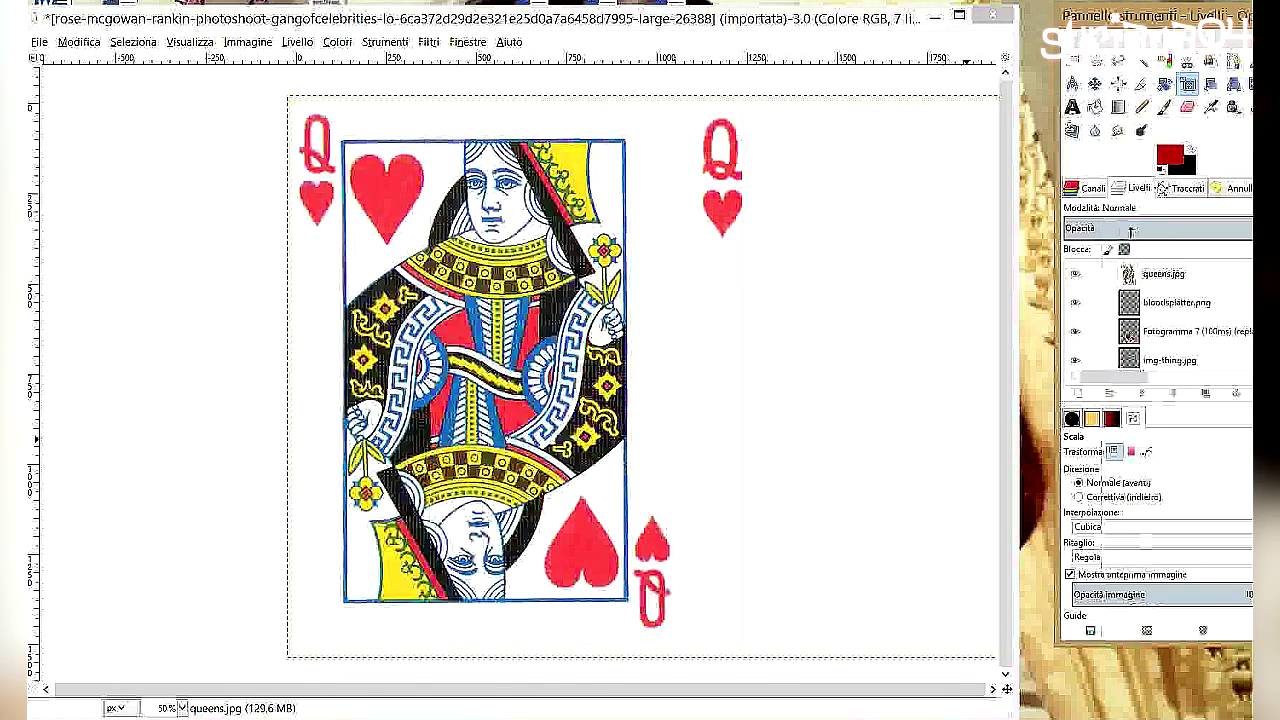
left_click(1188, 107)
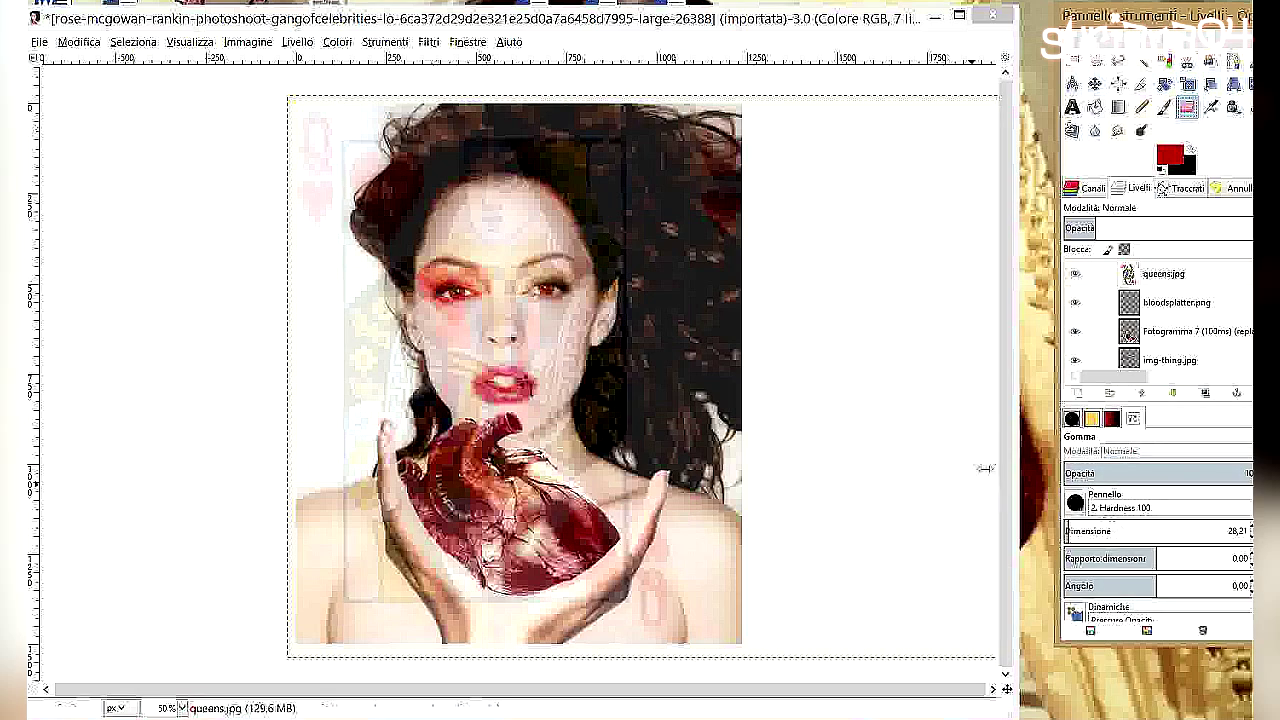
- Erase the card from the portrait and hair, and set its opacity to 100
mouse_move(757, 214)
left_mouse_down()
mouse_move(385, 505)
mouse_move(548, 422)
left_mouse_up()
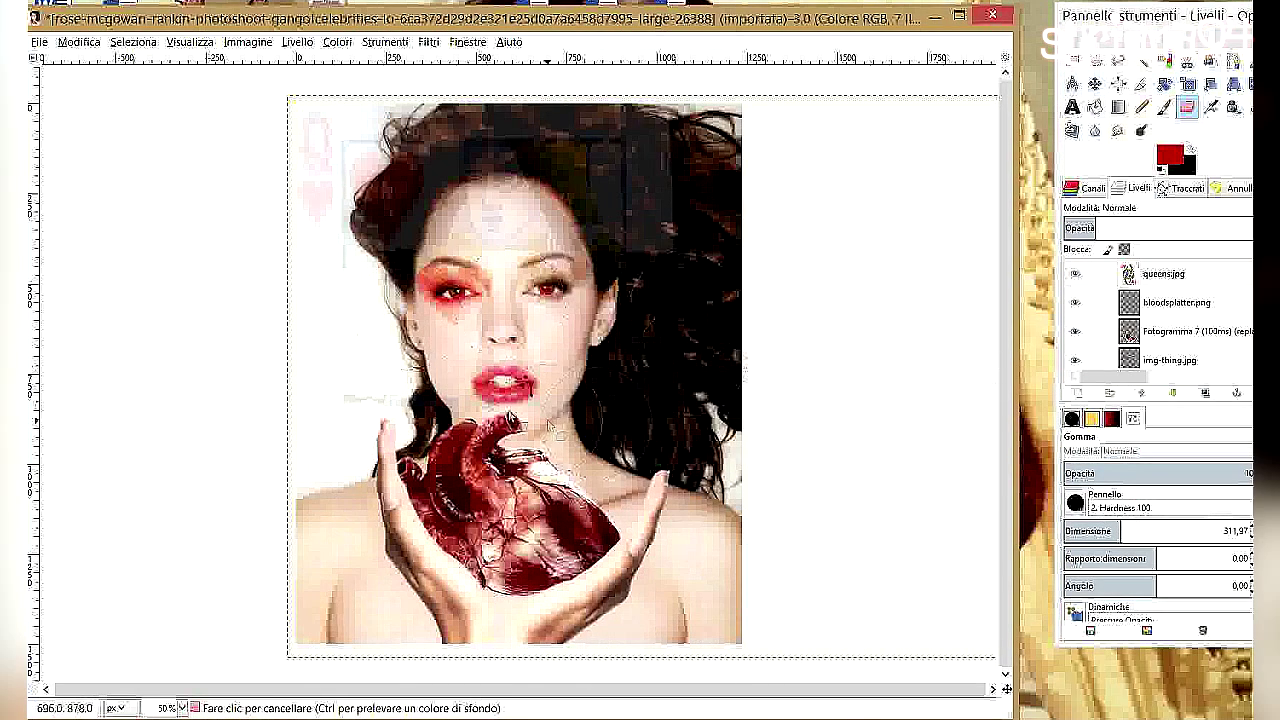
left_click_drag(396, 205, 714, 129)
left_click_drag(1090, 227, 1250, 227)
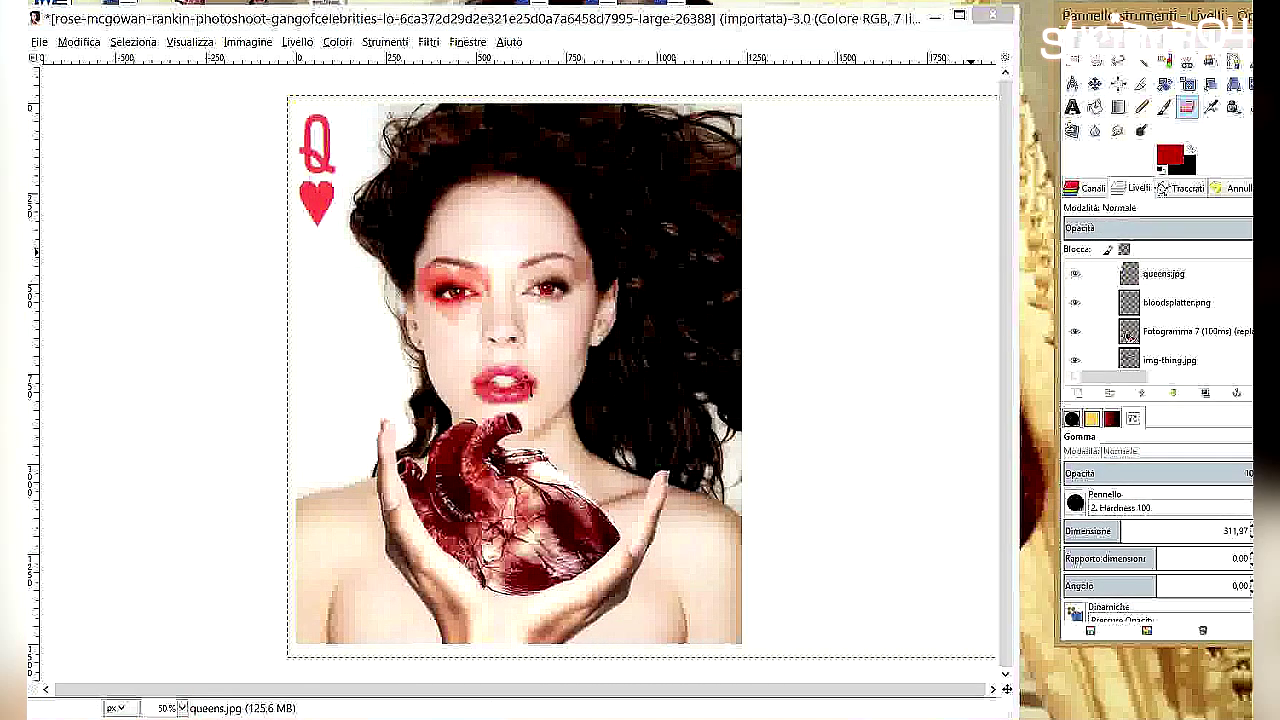
left_click(1097, 88)
- Zoom in on the face and nudge the remaining Q and heart slightly
key("z")
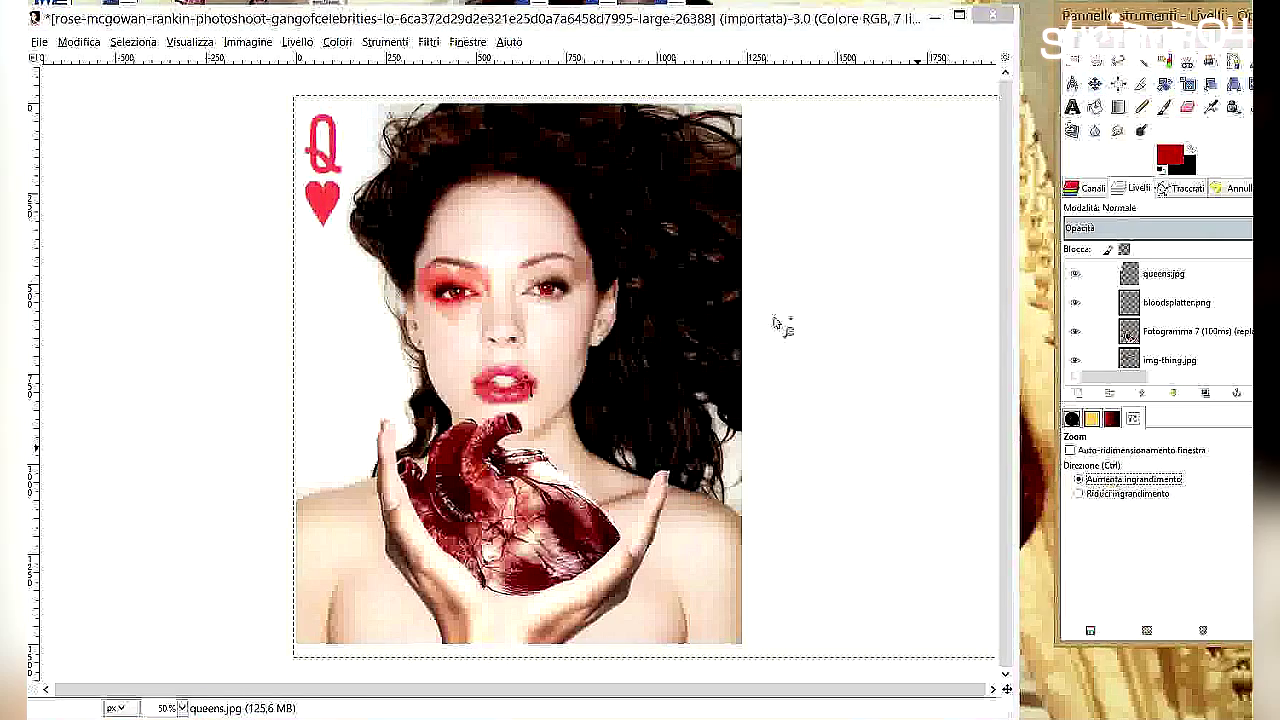
left_click(557, 210)
key("m")
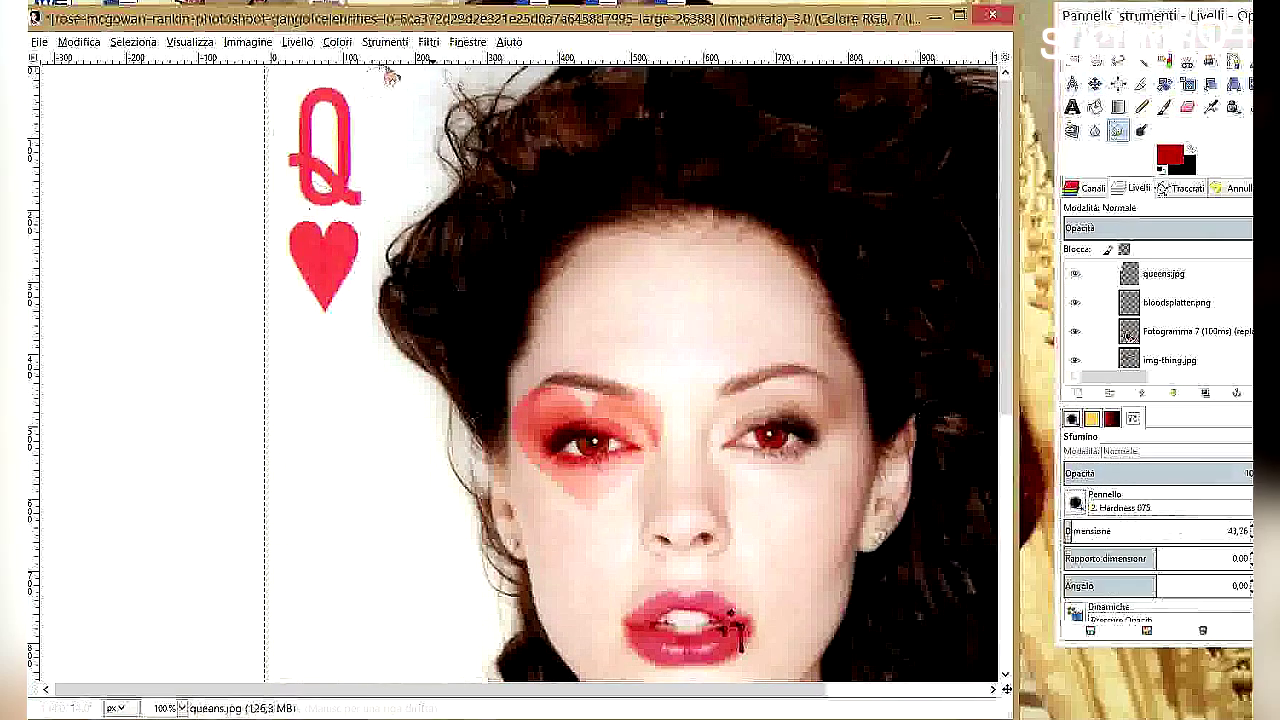
left_click_drag(367, 92, 372, 100)
key("s")
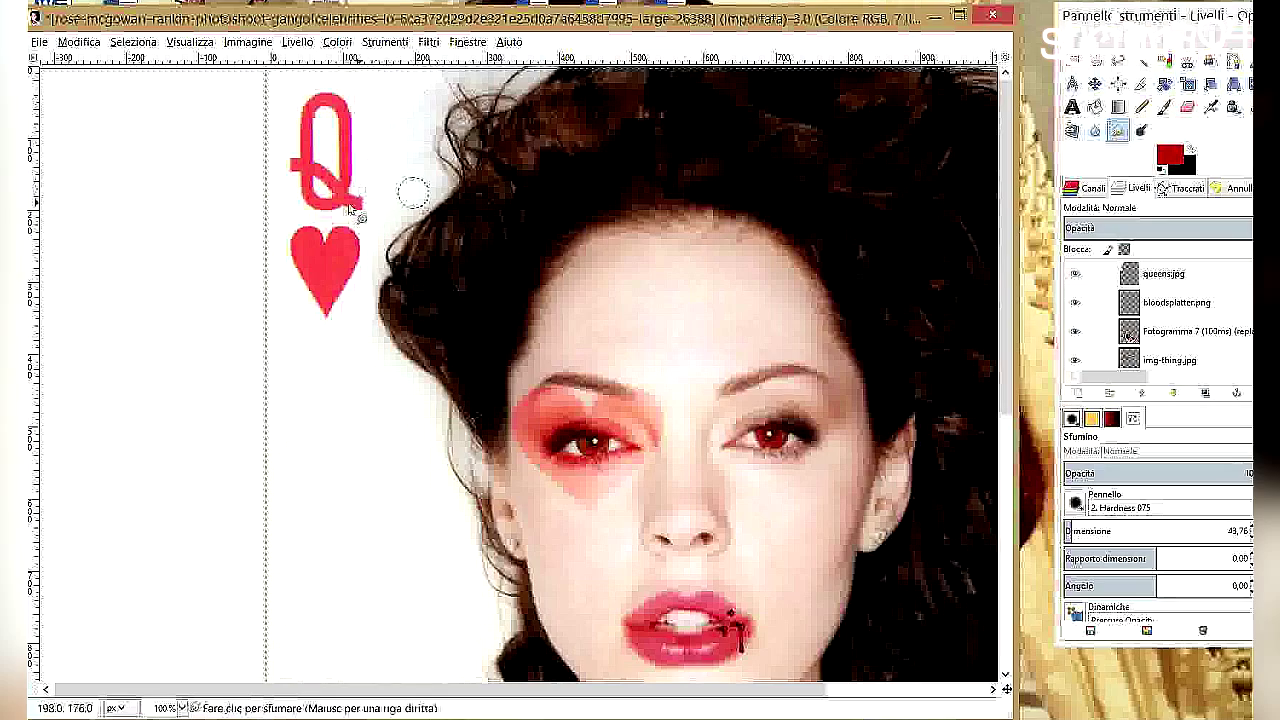